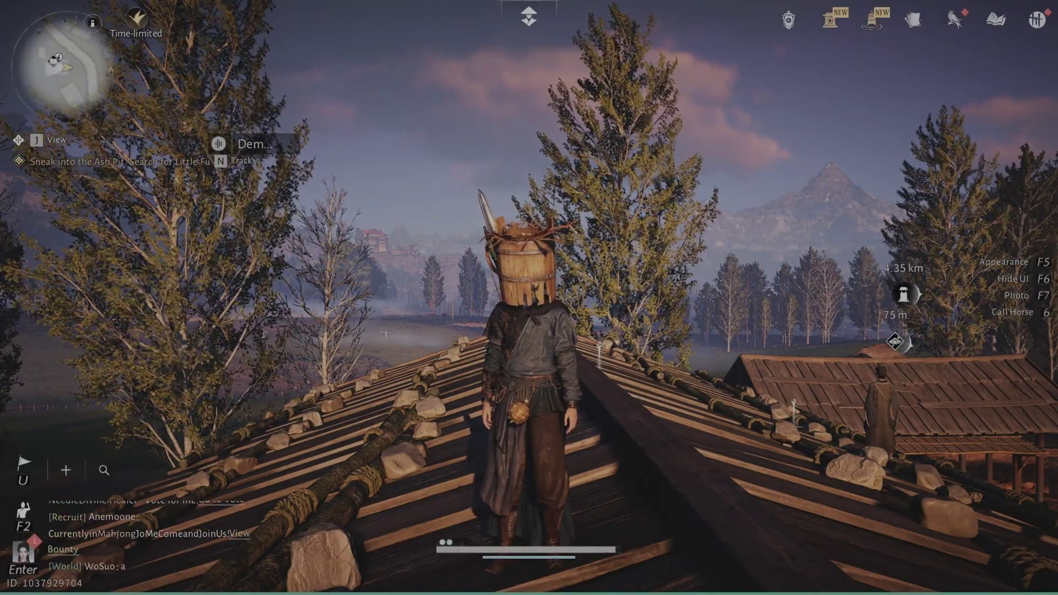
Search Windows for the NVIDIA app, open it over the game, and go to its driver updates.
{"action": "key", "text": "super"}
{"action": "type", "text": "nv"}
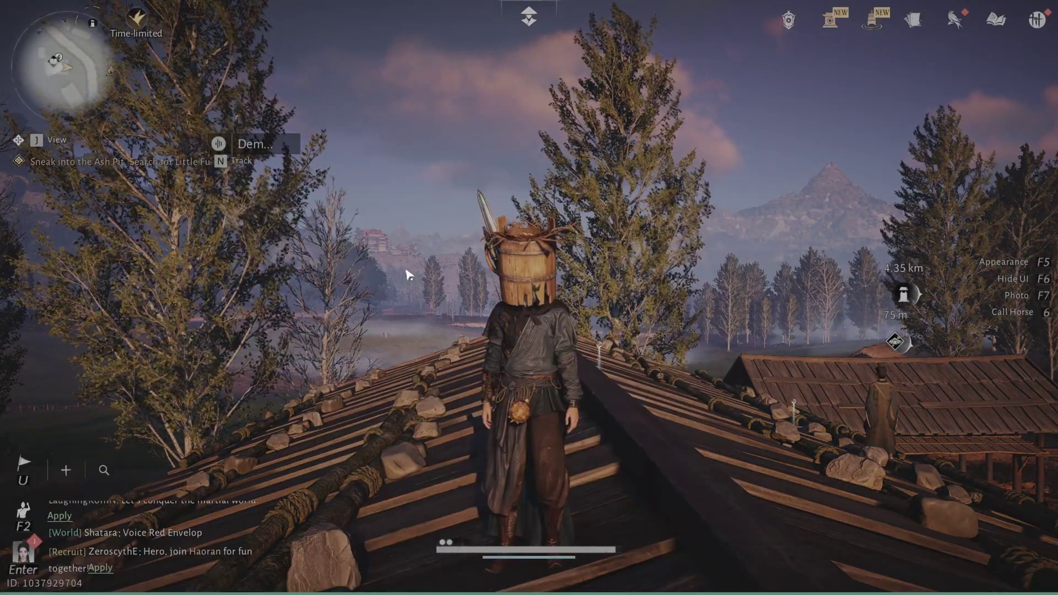
{"action": "left_click", "coordinate": [406, 274]}
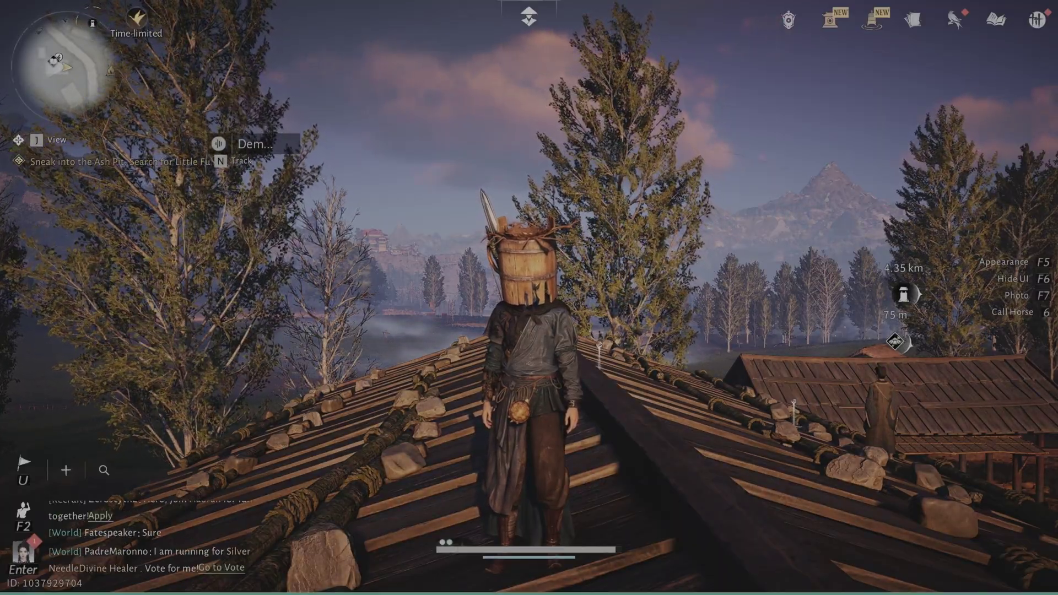
{"action": "left_click_drag", "start_coordinate": [1036, 68], "coordinate": [430, 29]}
{"action": "left_click", "coordinate": [255, 94]}
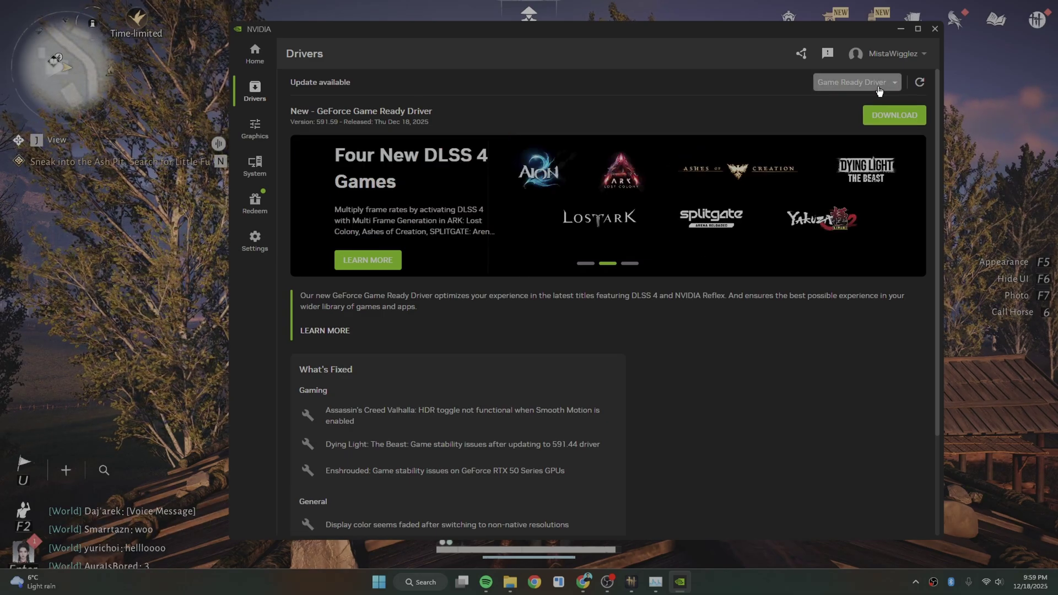
Check the available driver types, keep Game Ready Driver, and download the new GeForce Game Ready Driver.
{"action": "left_click", "coordinate": [879, 89]}
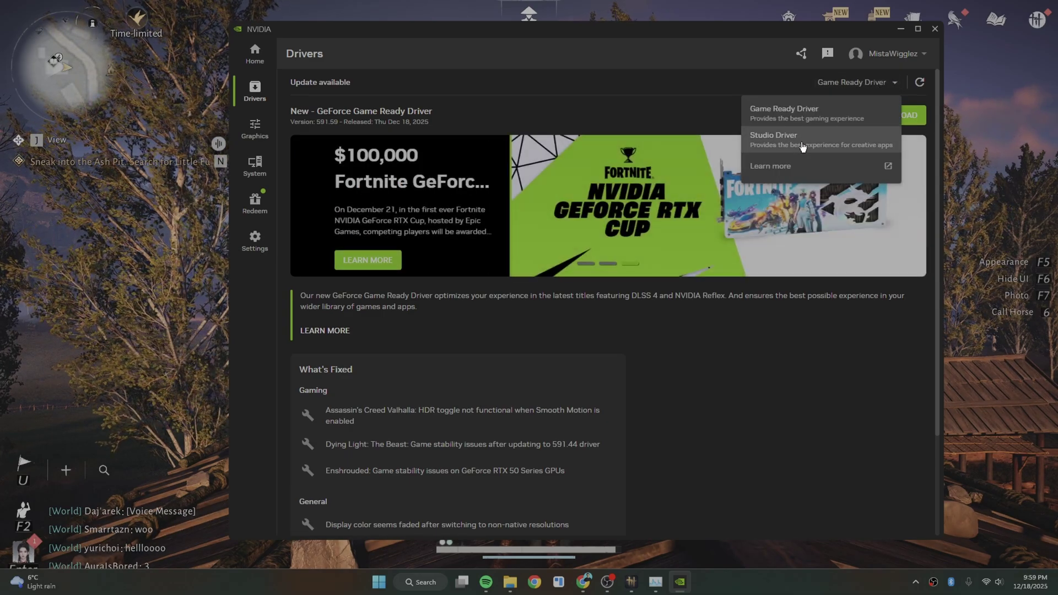
{"action": "left_click", "coordinate": [705, 117]}
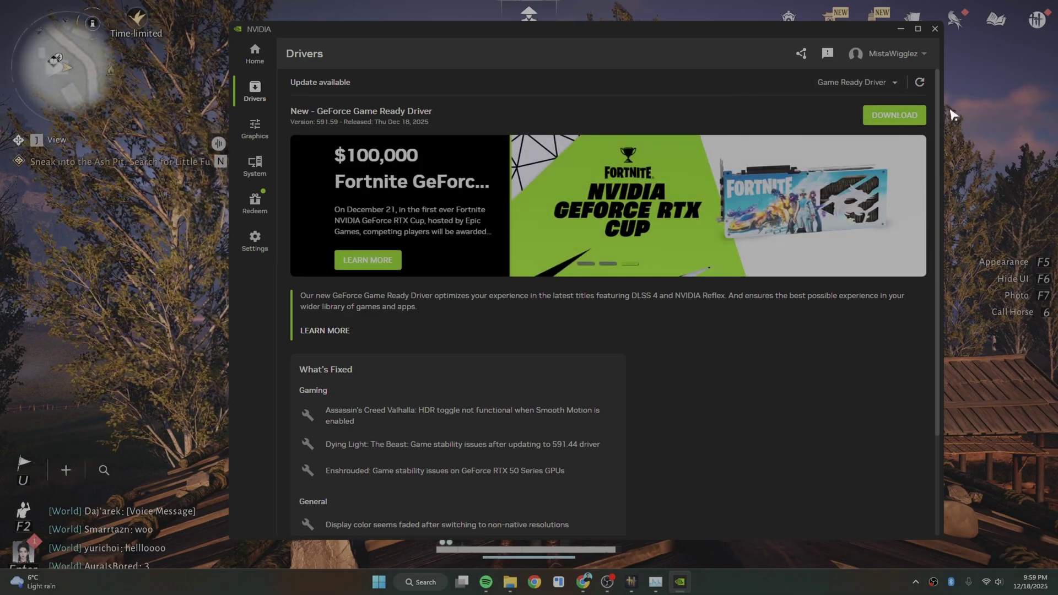
{"action": "left_click", "coordinate": [907, 115]}
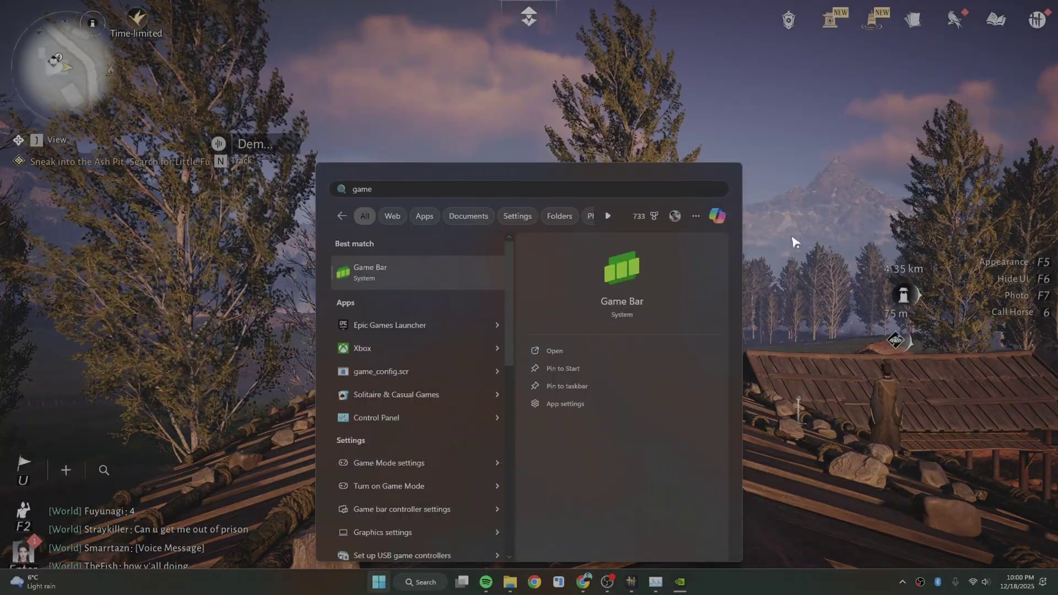
Search Windows for game mode to open Game Mode settings, and open the Choose a power plan page.
{"action": "type", "text": "mode"}
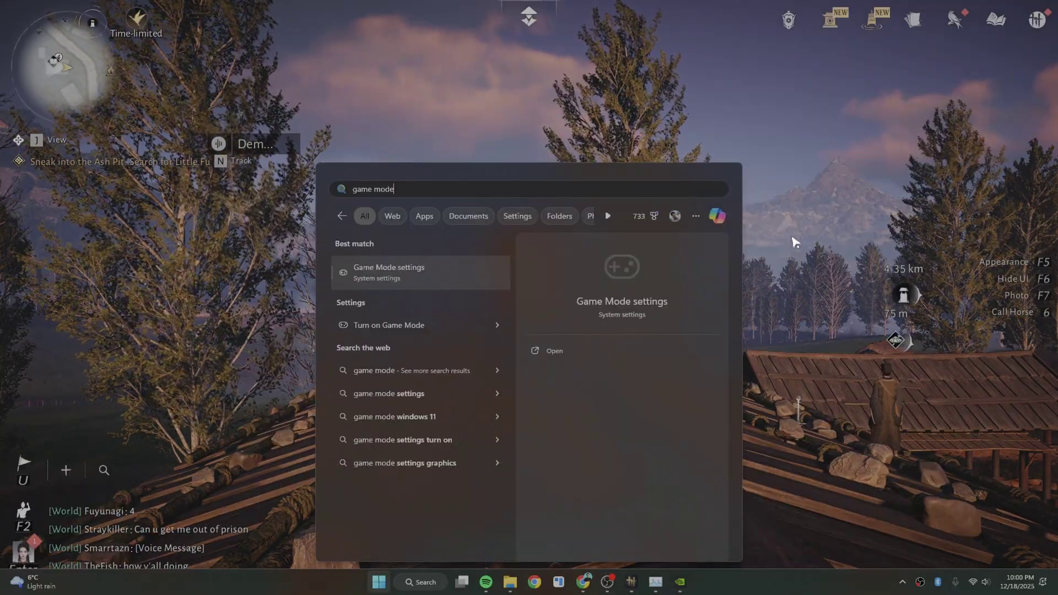
{"action": "key", "text": "Return"}
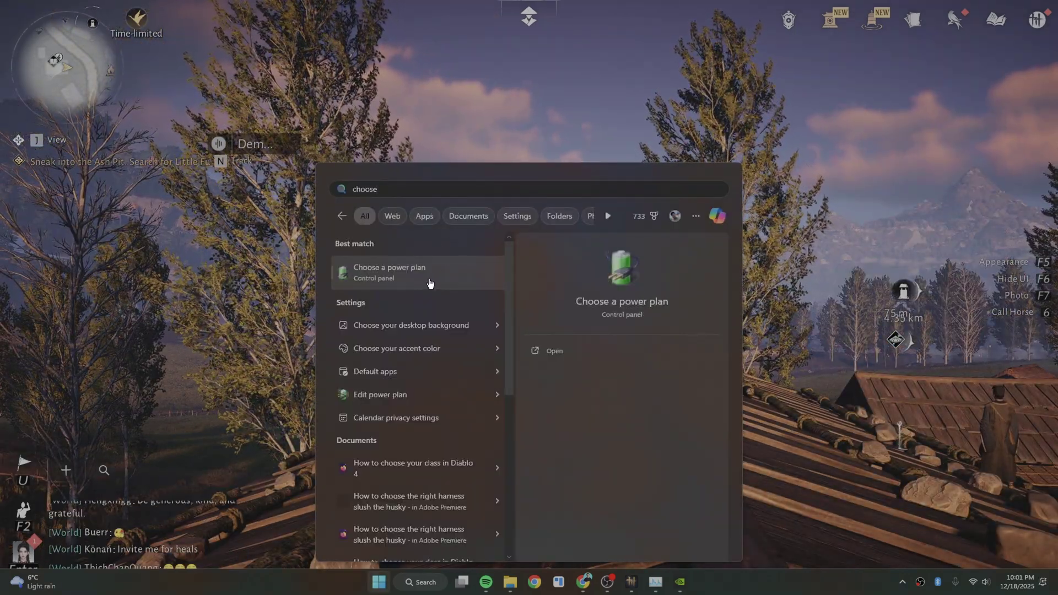
{"action": "left_click", "coordinate": [430, 283]}
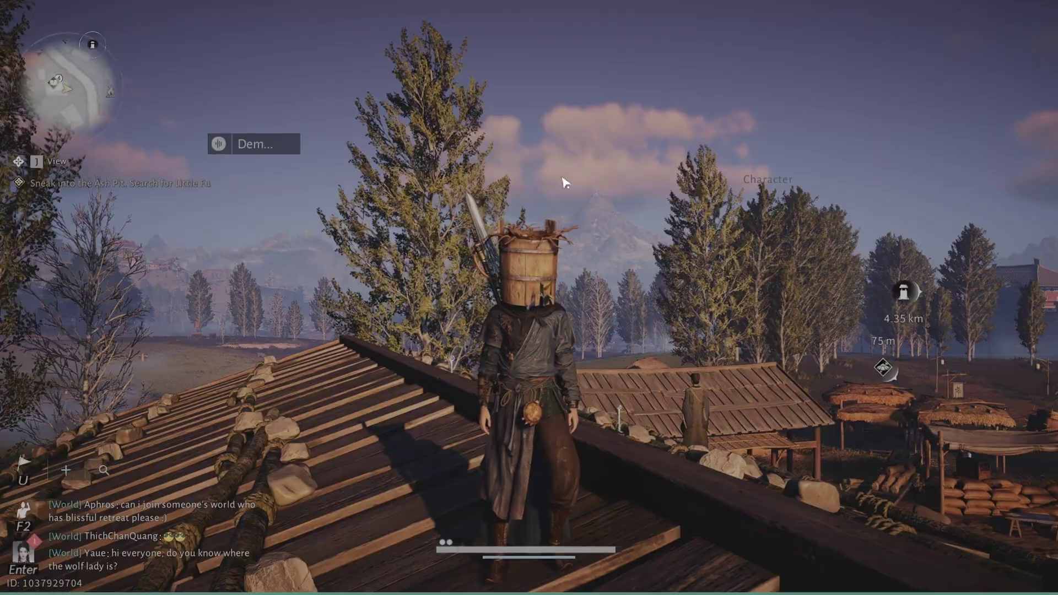
Open the game's display settings and set Display Mode to Fullscreen.
{"action": "key", "text": "Escape"}
{"action": "left_click", "coordinate": [1027, 329]}
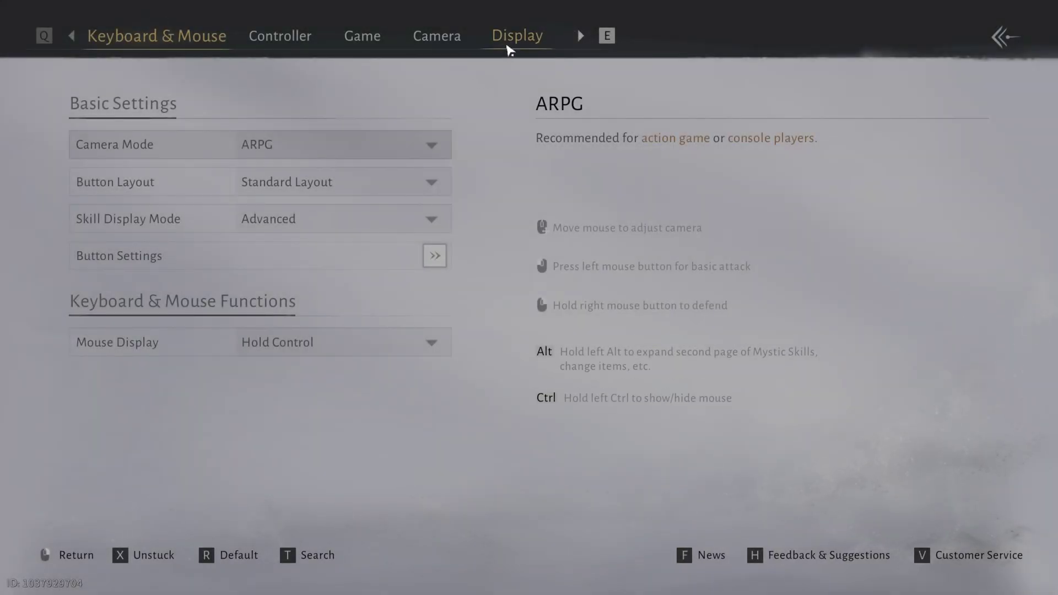
{"action": "left_click", "coordinate": [509, 51]}
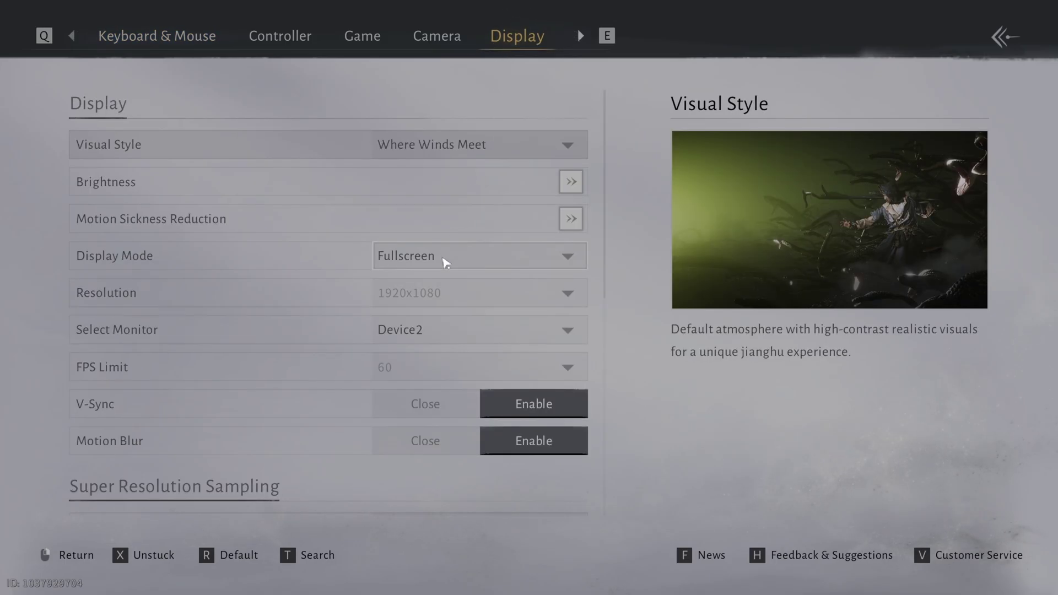
{"action": "left_click", "coordinate": [446, 263]}
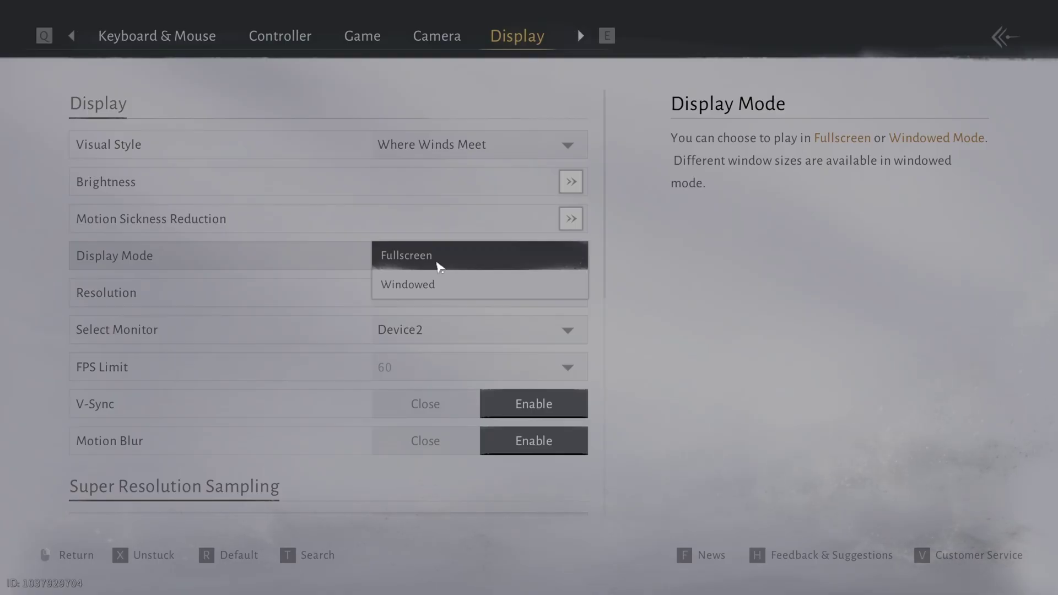
{"action": "left_click", "coordinate": [439, 266]}
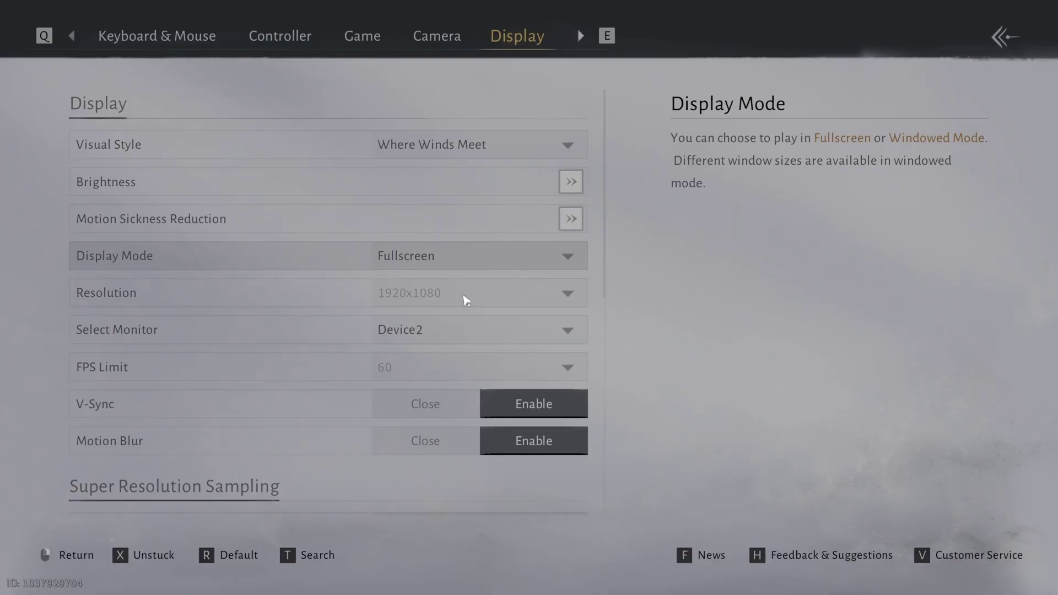
Check the monitor's resolution and refresh rate in the Windows advanced display settings, and return to the game.
{"action": "key", "text": "super"}
{"action": "type", "text": "displ"}
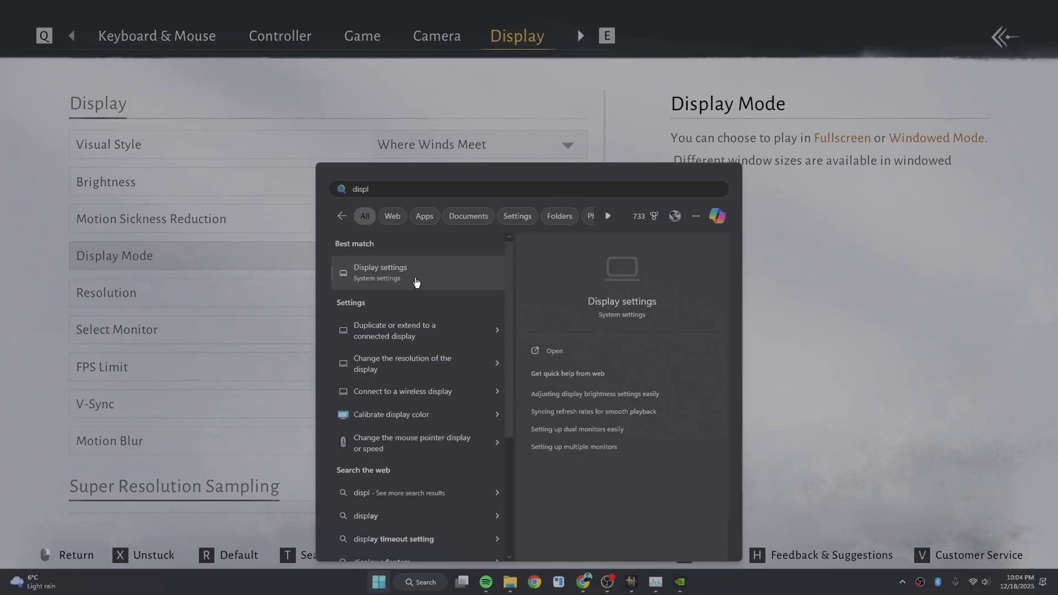
{"action": "left_click", "coordinate": [390, 274]}
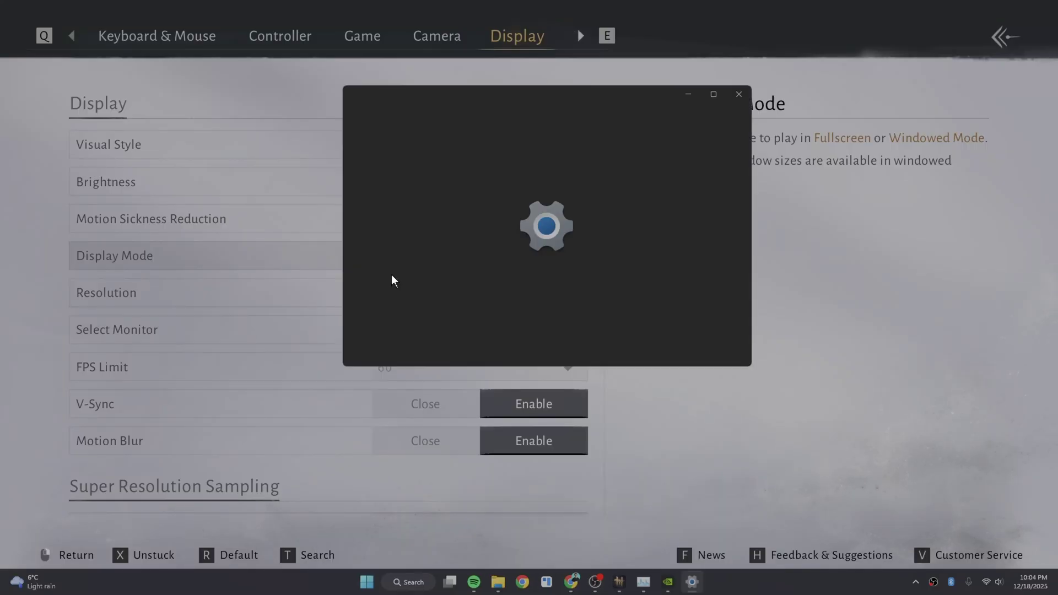
{"action": "scroll", "coordinate": [513, 267], "scroll_direction": "down", "scroll_amount": 10}
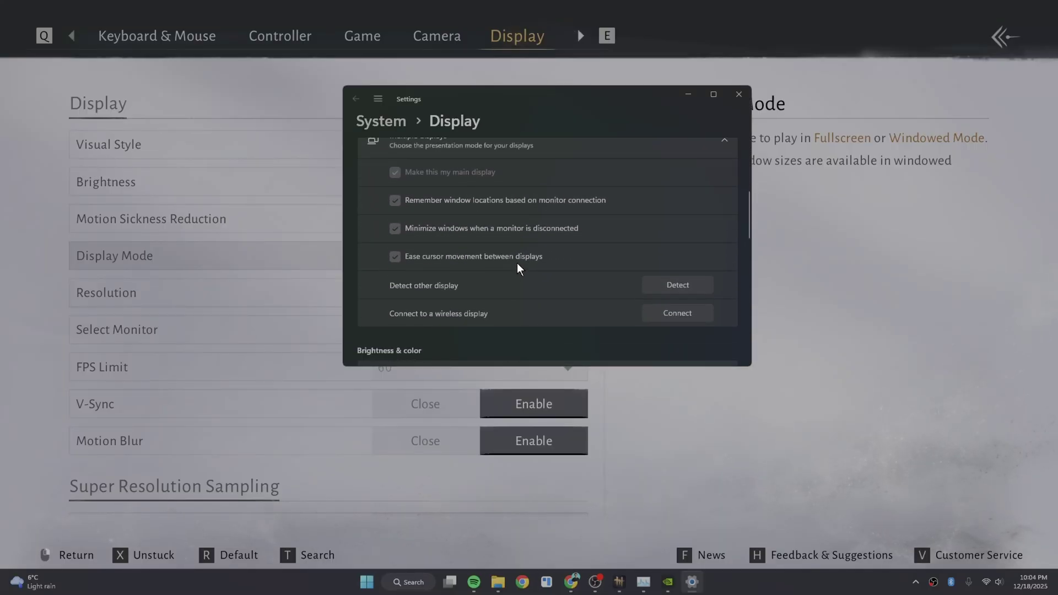
{"action": "scroll", "coordinate": [518, 263], "scroll_direction": "down", "scroll_amount": 4}
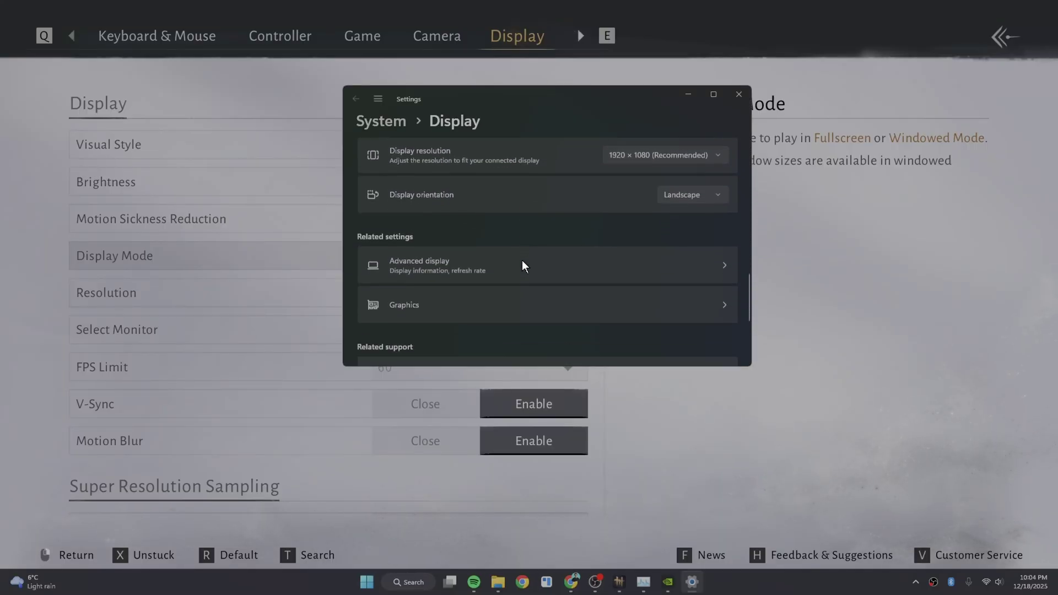
{"action": "left_click", "coordinate": [519, 194]}
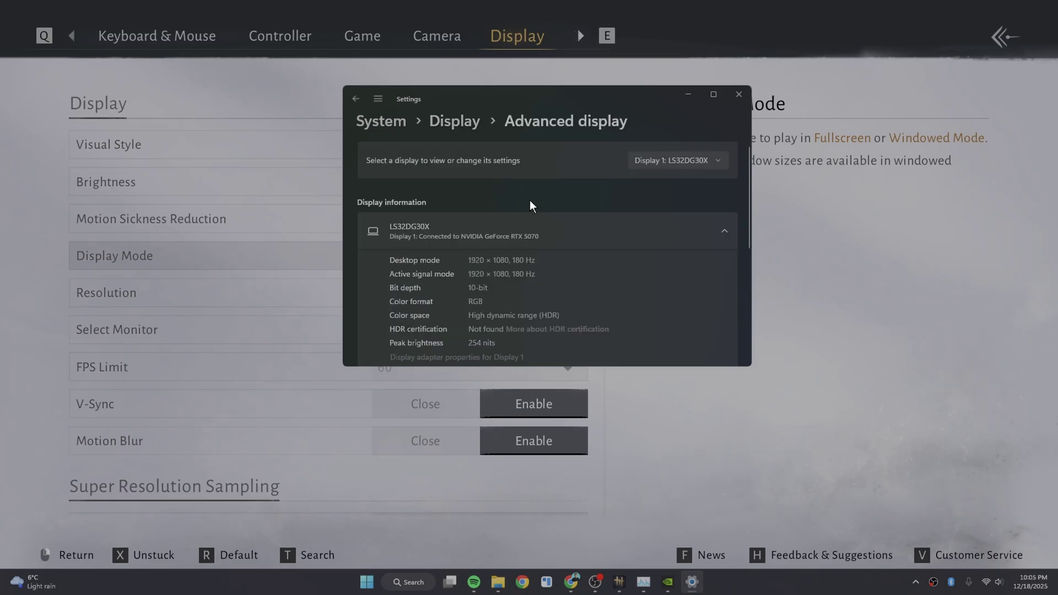
{"action": "scroll", "coordinate": [530, 206], "scroll_direction": "down", "scroll_amount": 1}
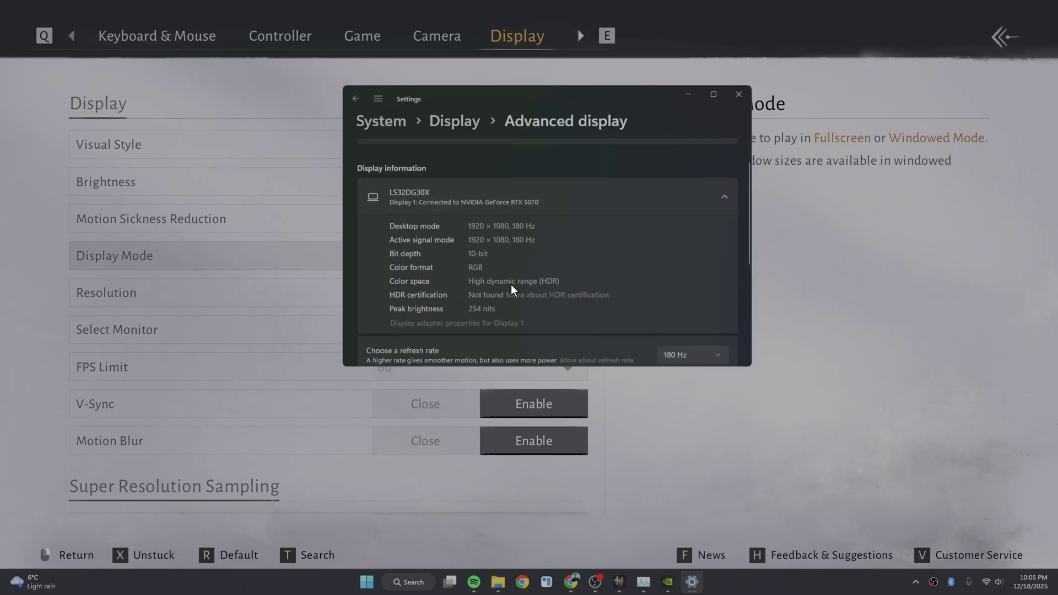
{"action": "left_click", "coordinate": [452, 418]}
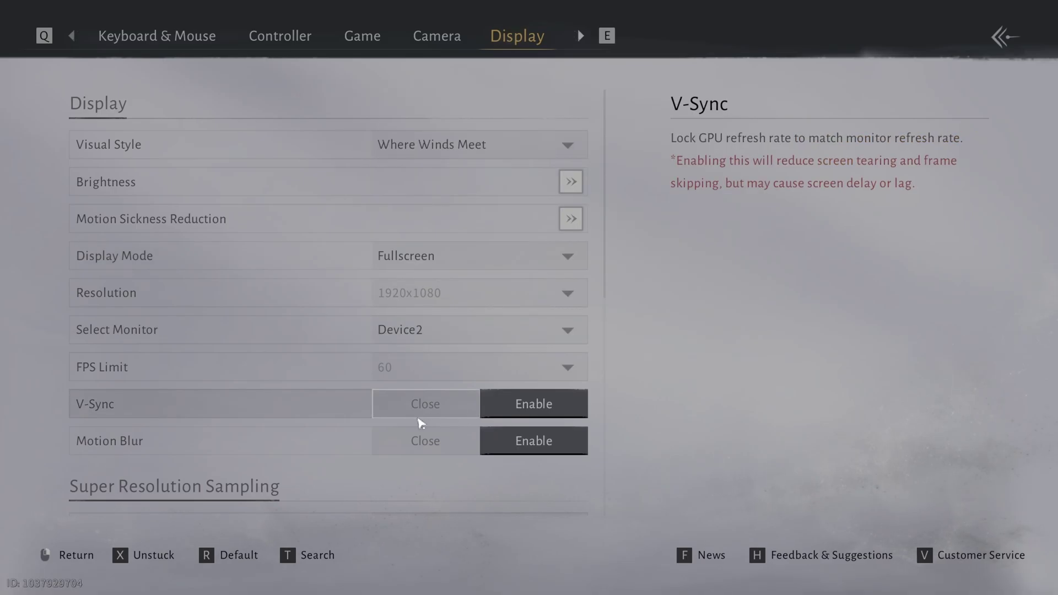
Turn off V-Sync and set the FPS Limit to 120.
{"action": "left_click", "coordinate": [408, 412]}
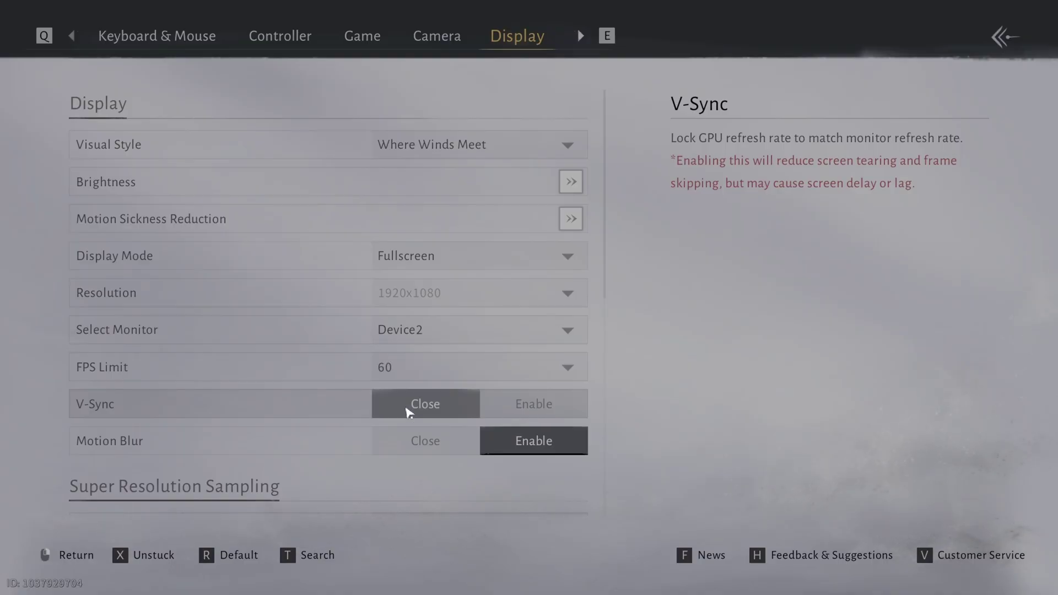
{"action": "key", "text": "Down"}
{"action": "key", "text": "Down"}
{"action": "key", "text": "Down"}
{"action": "key", "text": "Down"}
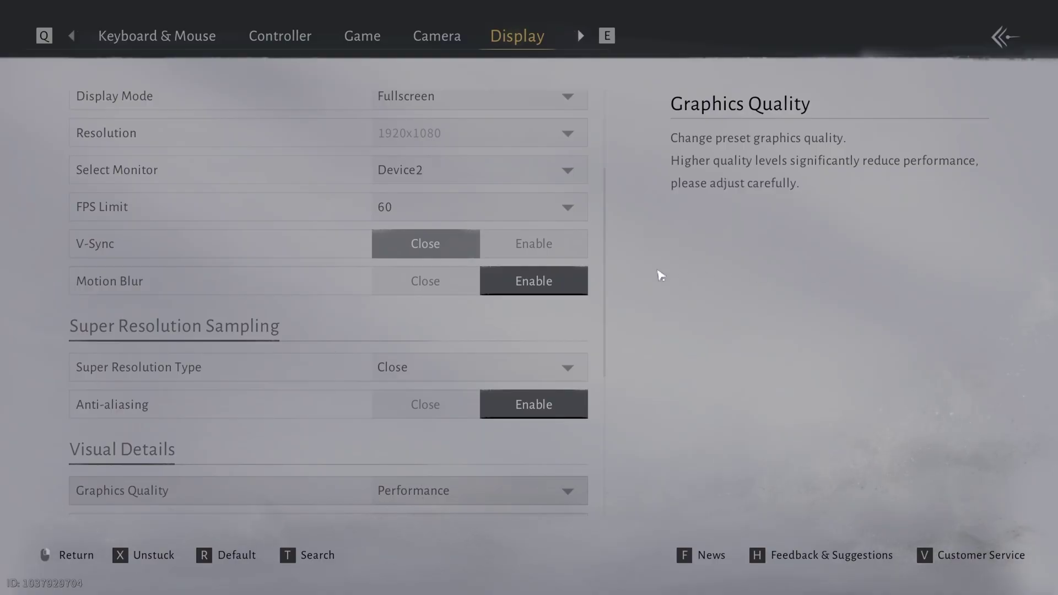
{"action": "left_click", "coordinate": [526, 208]}
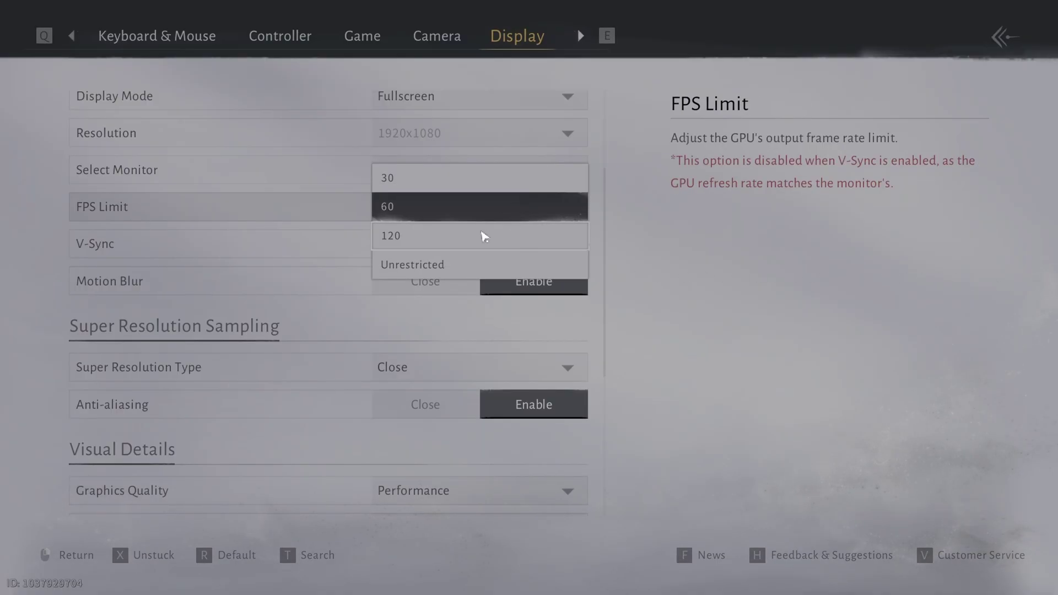
{"action": "left_click", "coordinate": [485, 237]}
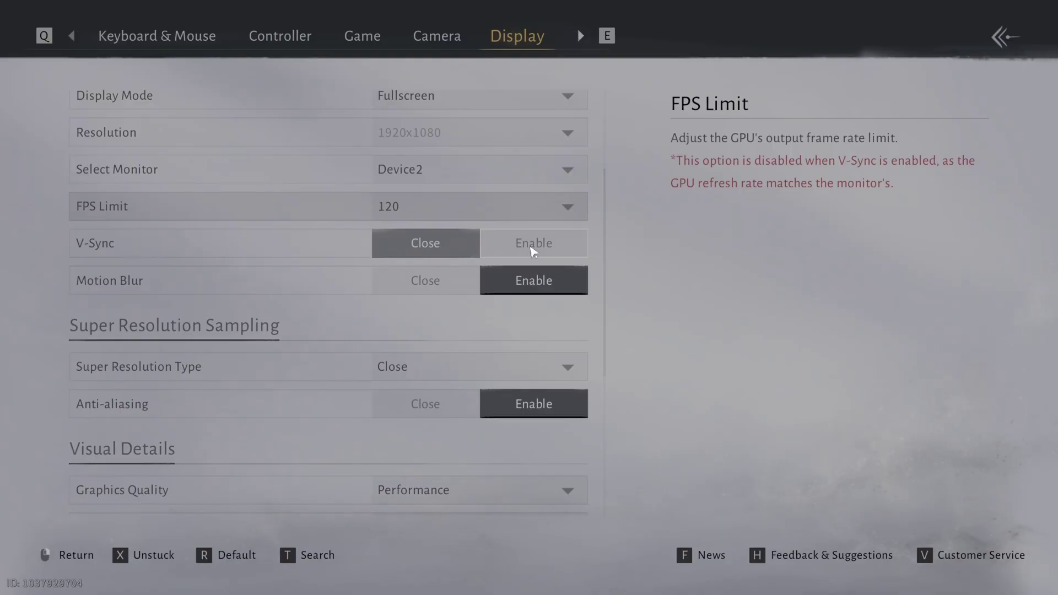
Turn off Motion Blur in the game's display settings.
{"action": "scroll", "coordinate": [534, 252], "scroll_direction": "up", "scroll_amount": 1}
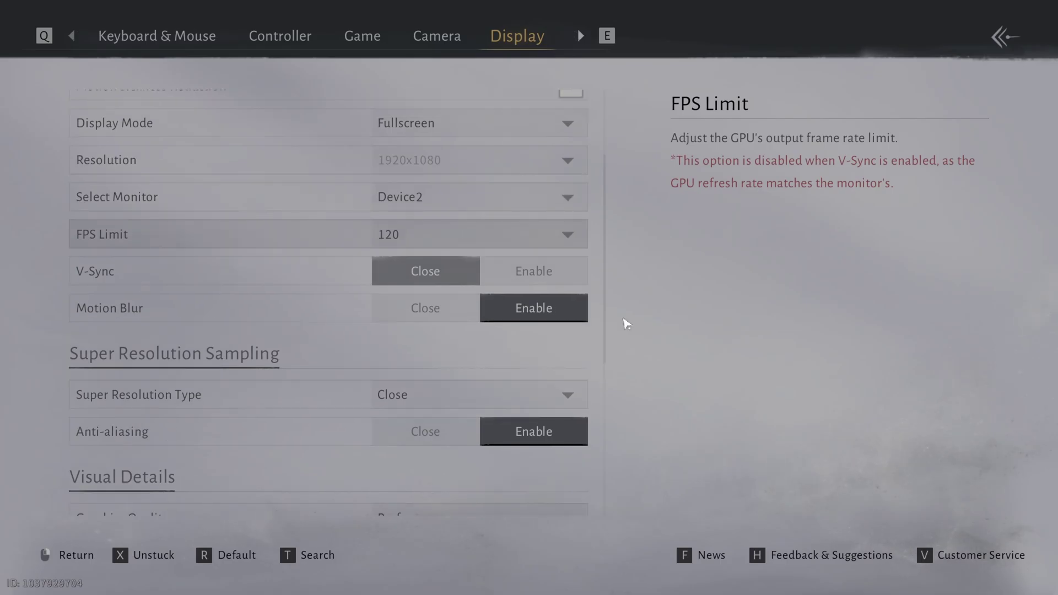
{"action": "left_click", "coordinate": [454, 313]}
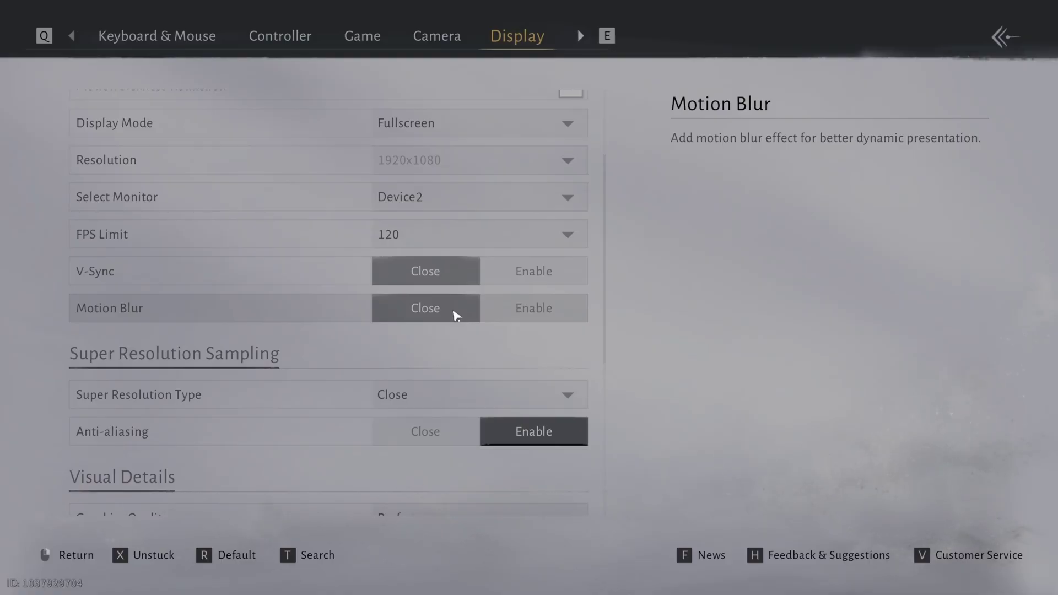
{"action": "left_click", "coordinate": [533, 308]}
{"action": "scroll", "coordinate": [533, 298], "scroll_direction": "down", "scroll_amount": 1}
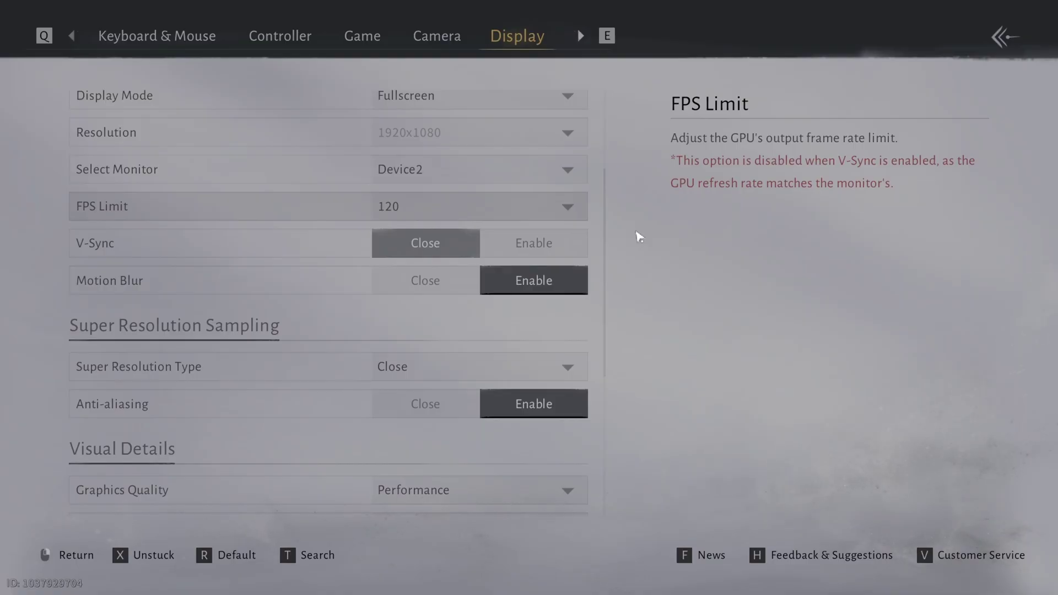
{"action": "left_click", "coordinate": [425, 281]}
{"action": "scroll", "coordinate": [425, 281], "scroll_direction": "down", "scroll_amount": 3}
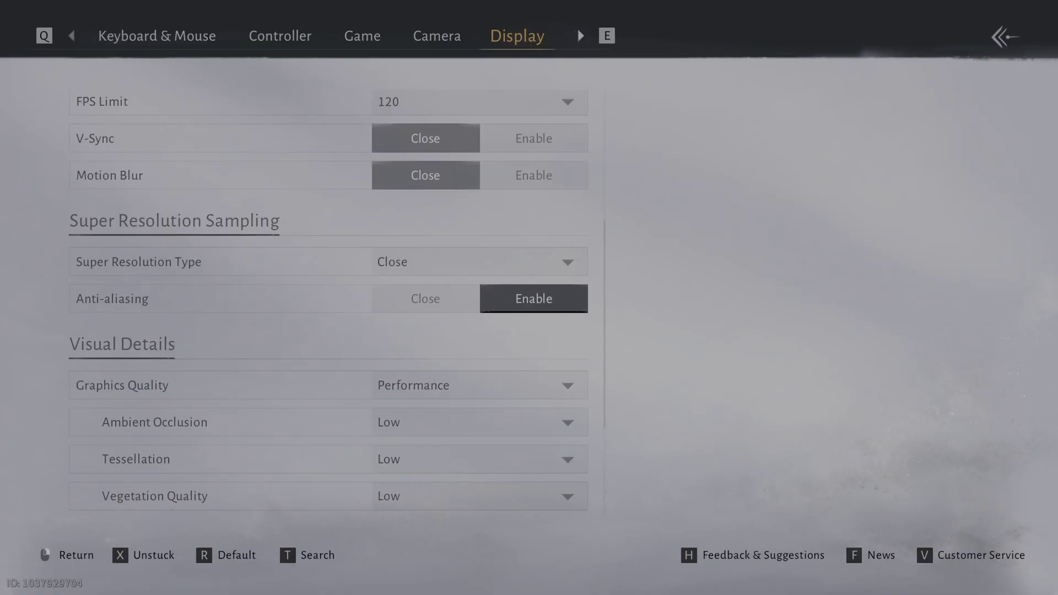
Review the Super Resolution Type choices, including FSR, DLSS and XeSS.
{"action": "scroll", "coordinate": [530, 270], "scroll_direction": "up", "scroll_amount": 1}
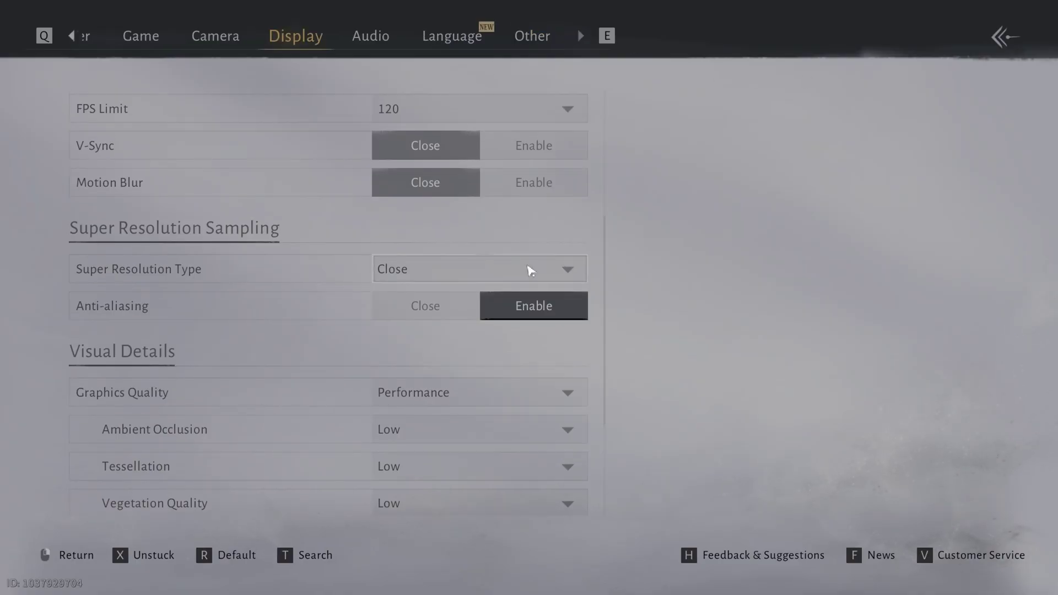
{"action": "left_click", "coordinate": [531, 270]}
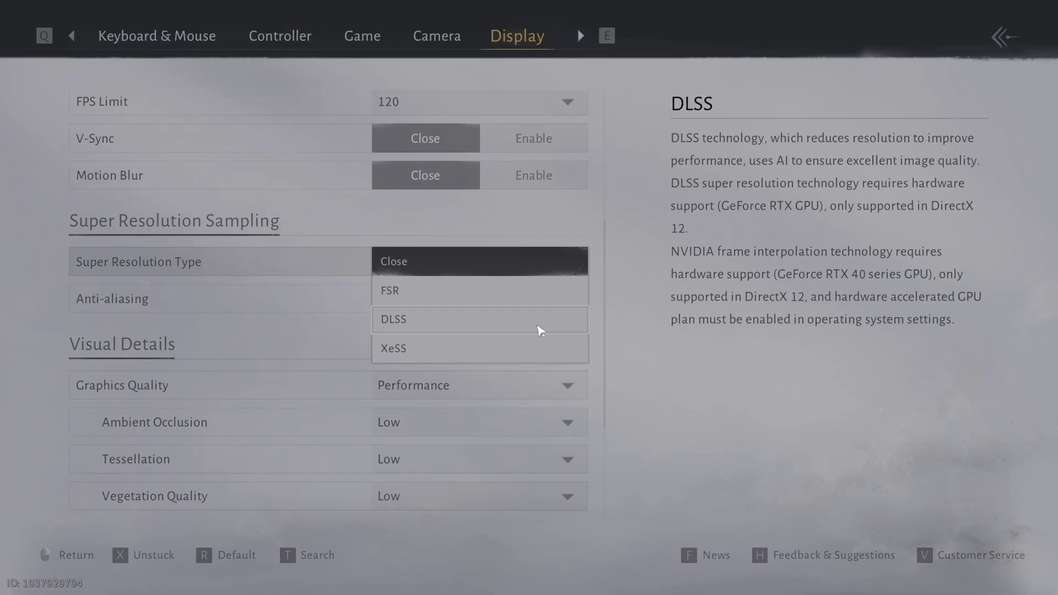
{"action": "left_click", "coordinate": [534, 267]}
{"action": "left_click", "coordinate": [524, 275]}
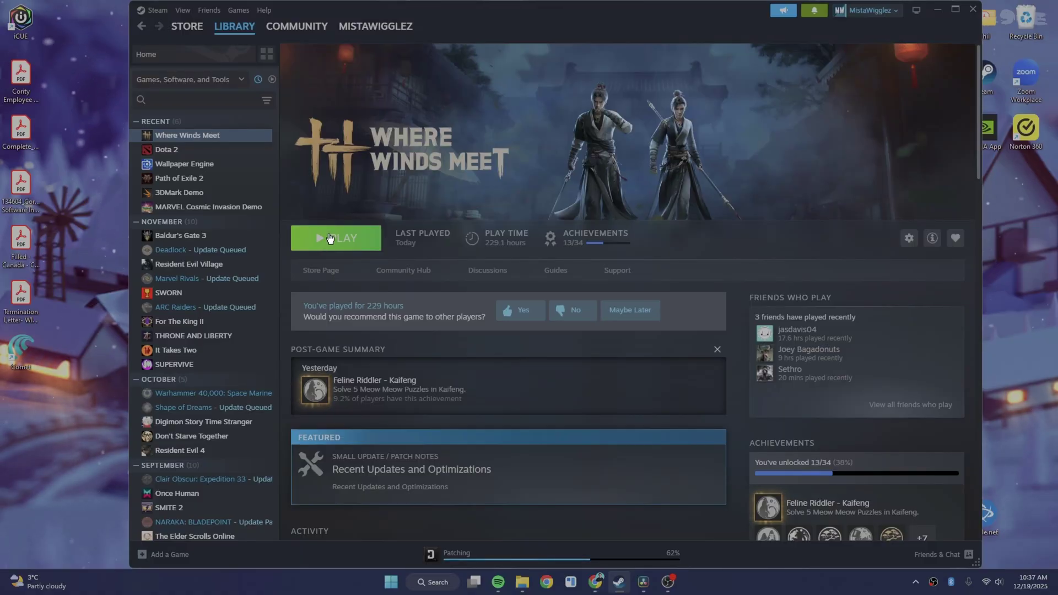
Switch to Steam, start Where Winds Meet, and choose the DirectX12 launch option as the one to always use.
{"action": "left_click", "coordinate": [340, 246]}
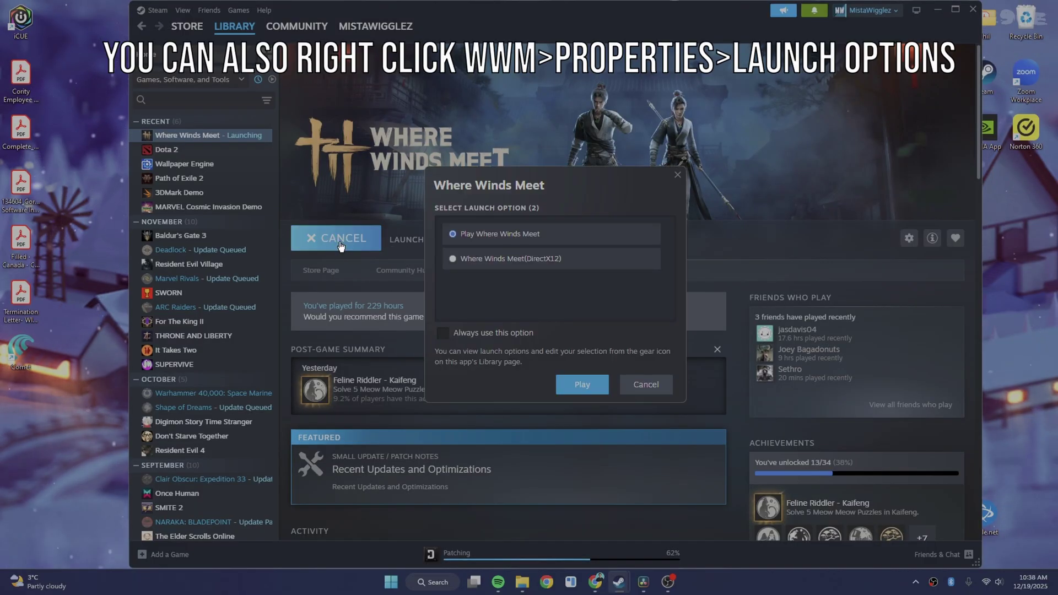
{"action": "left_click", "coordinate": [456, 263]}
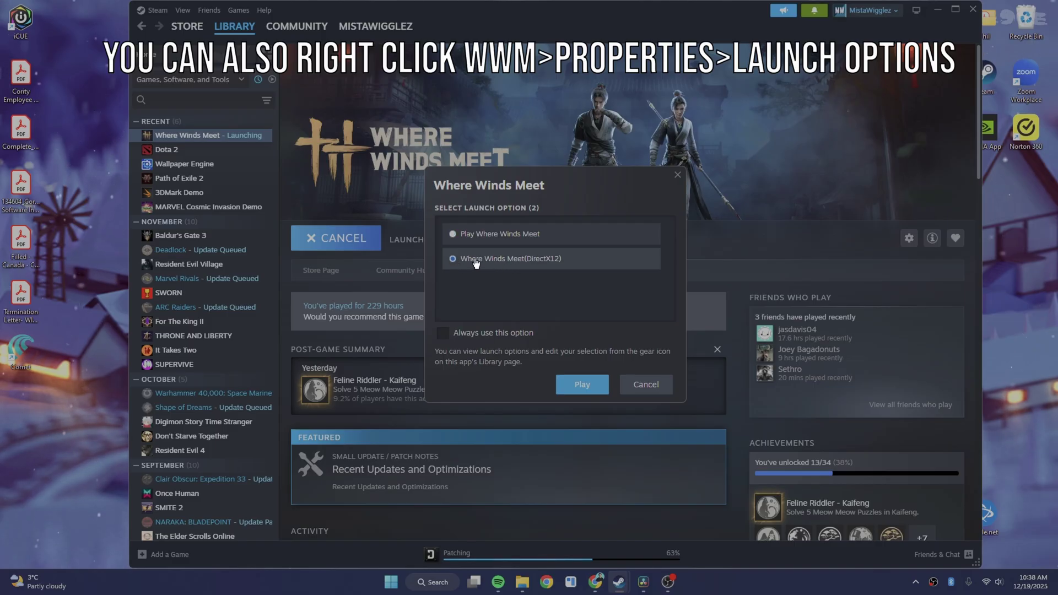
{"action": "left_click", "coordinate": [443, 333]}
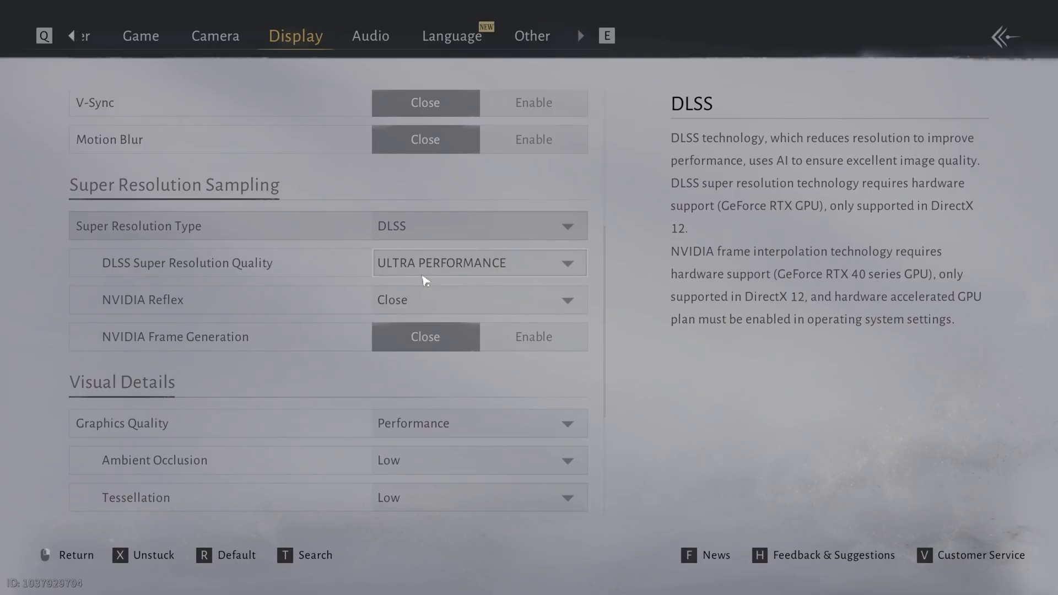
Set DLSS Super Resolution Quality to QUALITY and look over the other quality modes.
{"action": "left_click", "coordinate": [425, 277]}
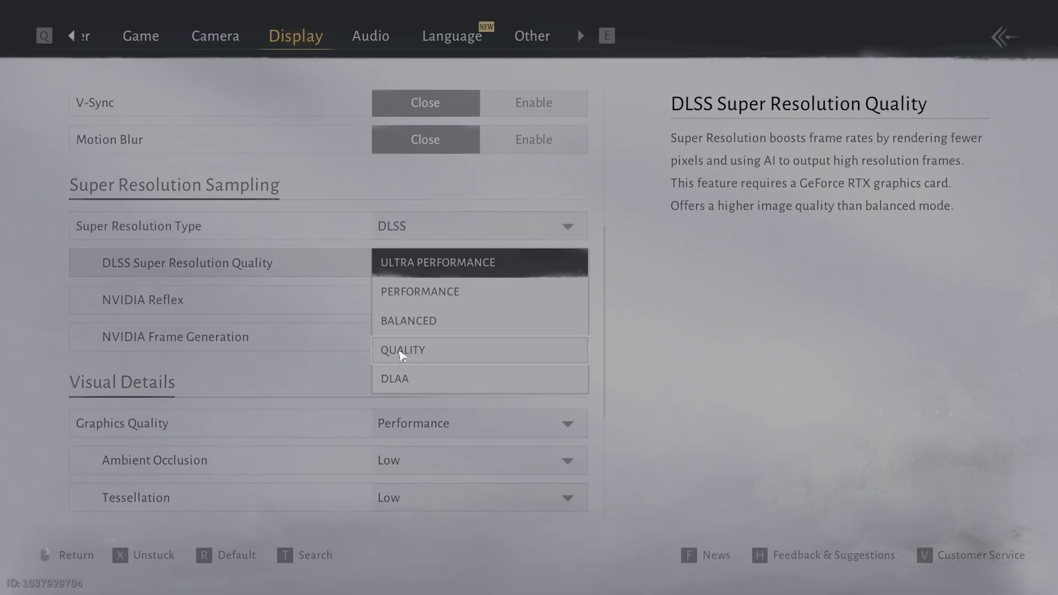
{"action": "left_click", "coordinate": [402, 353]}
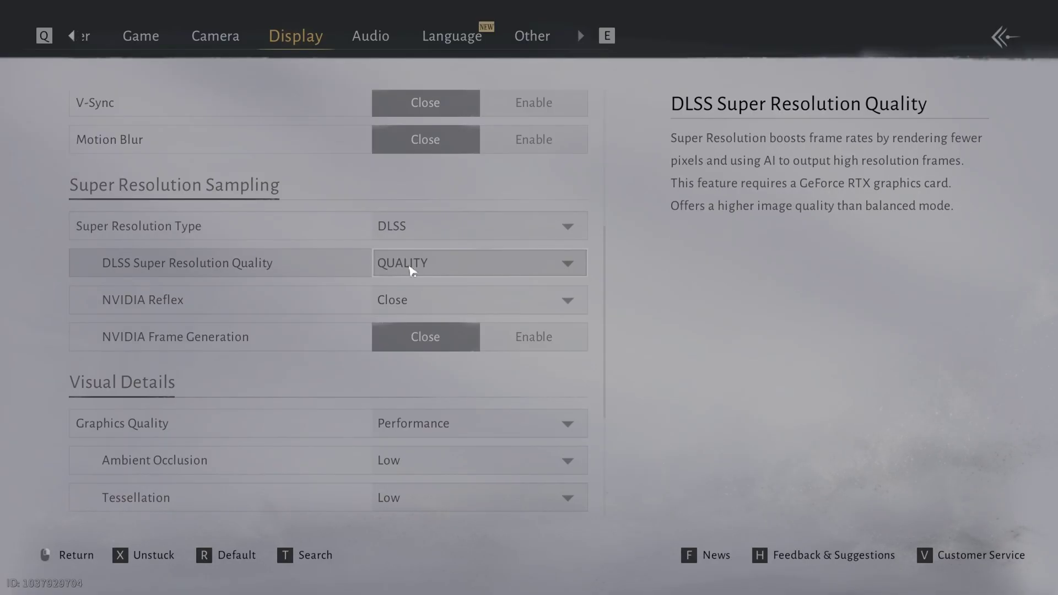
{"action": "left_click", "coordinate": [410, 270]}
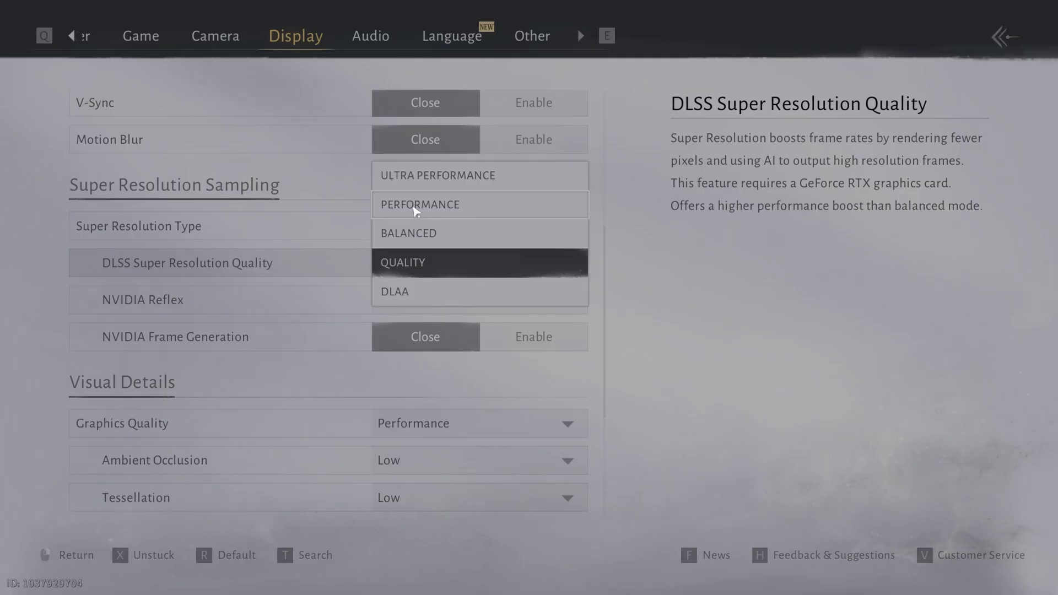
{"action": "left_click", "coordinate": [303, 264]}
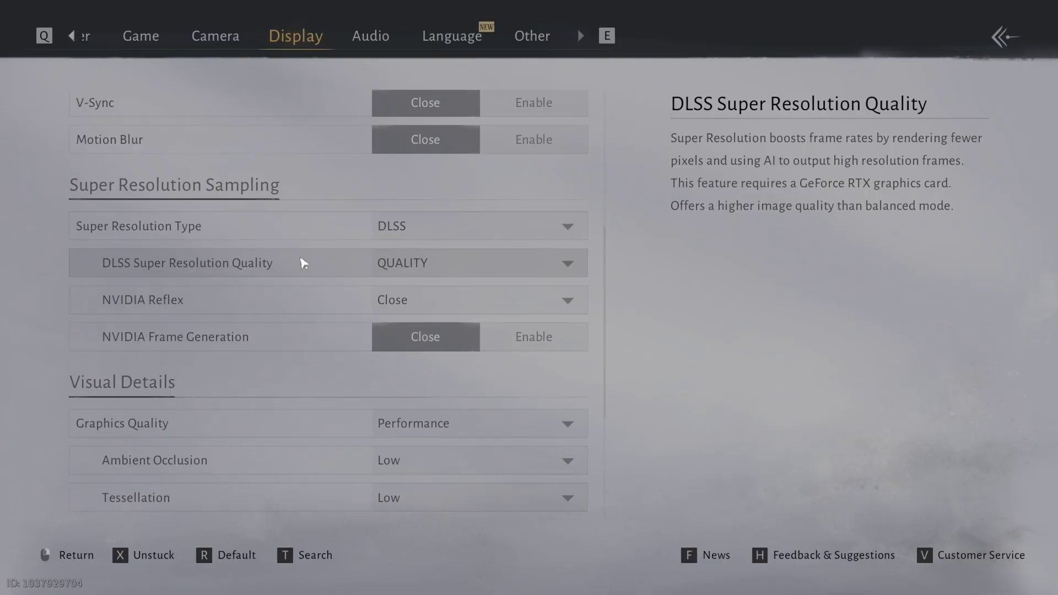
Set NVIDIA Reflex to Enable and turn on NVIDIA Frame Generation.
{"action": "left_click", "coordinate": [404, 308]}
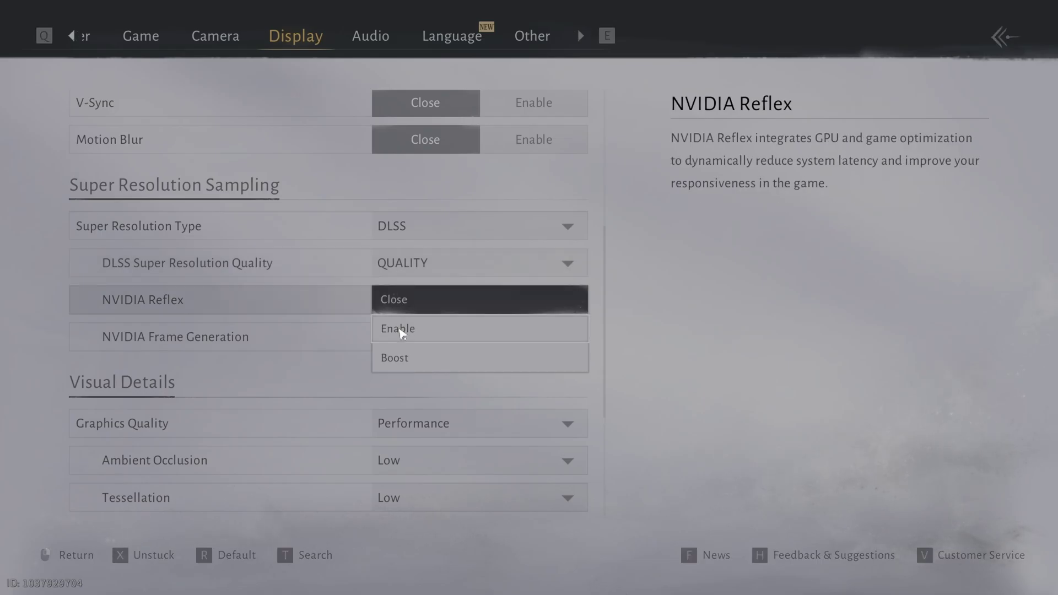
{"action": "left_click", "coordinate": [402, 334]}
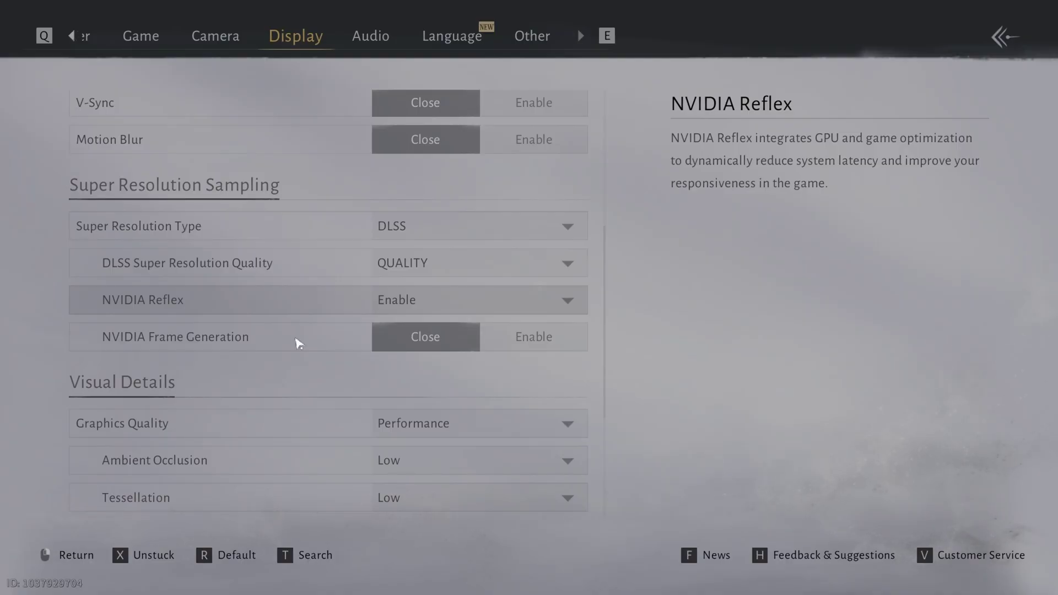
{"action": "left_click", "coordinate": [537, 333]}
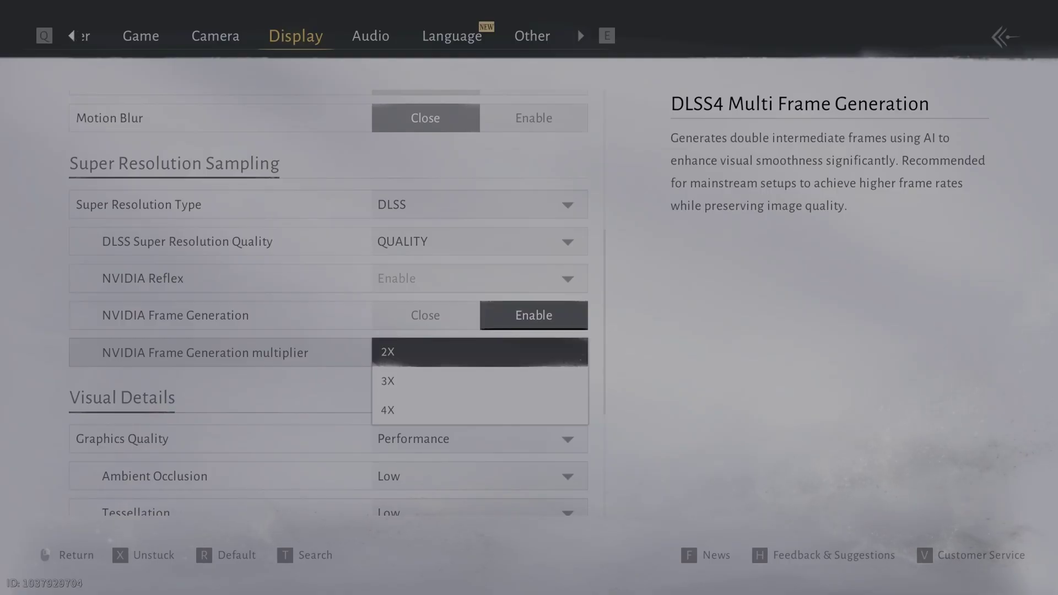
Review the Graphics Quality presets under Visual Details and set the preset to Custom.
{"action": "scroll", "coordinate": [328, 303], "scroll_direction": "down", "scroll_amount": 5}
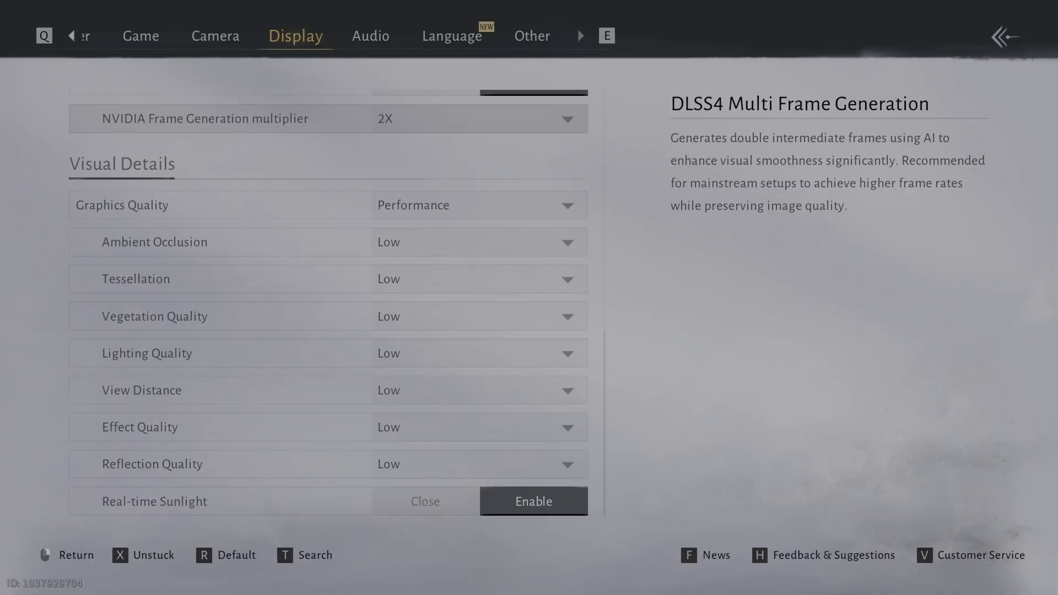
{"action": "left_click", "coordinate": [534, 213]}
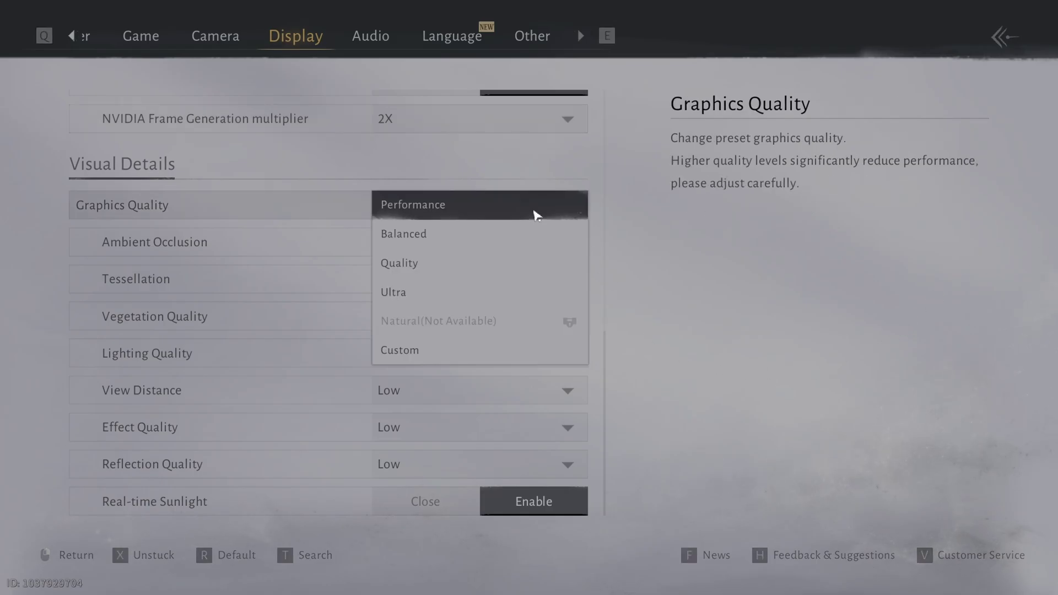
{"action": "left_click", "coordinate": [534, 214]}
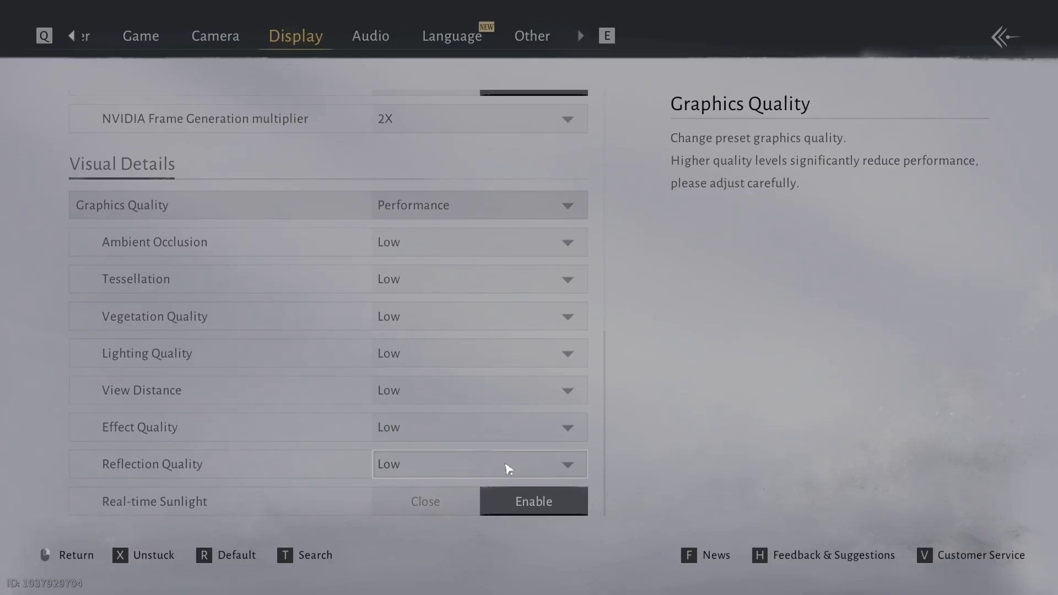
{"action": "left_click", "coordinate": [431, 216]}
{"action": "left_click", "coordinate": [417, 359]}
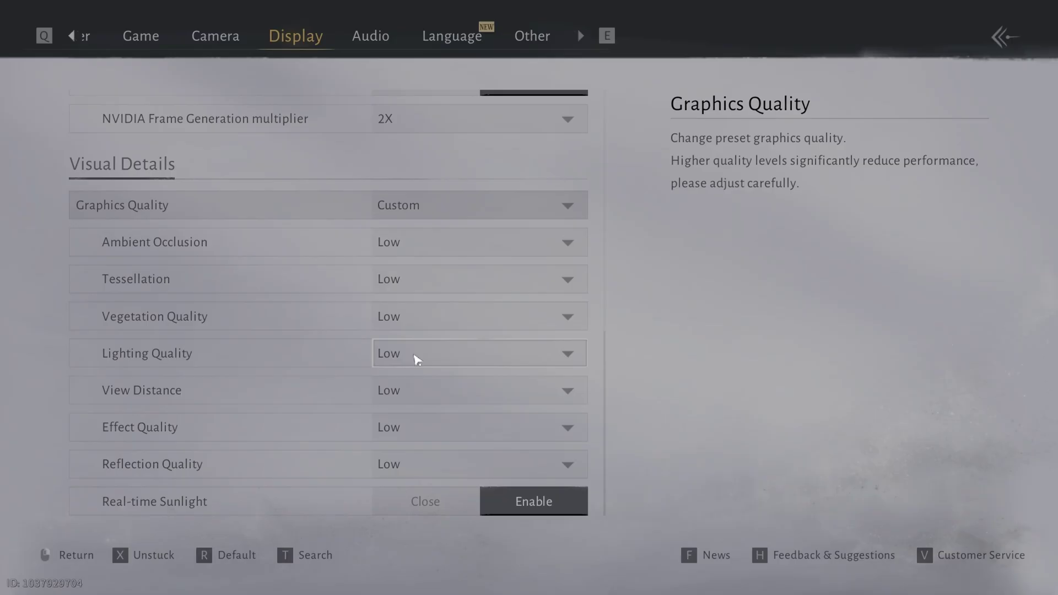
Set Ambient Occlusion to High and Vegetation Quality to Medium.
{"action": "left_click", "coordinate": [412, 250]}
{"action": "left_click", "coordinate": [405, 274]}
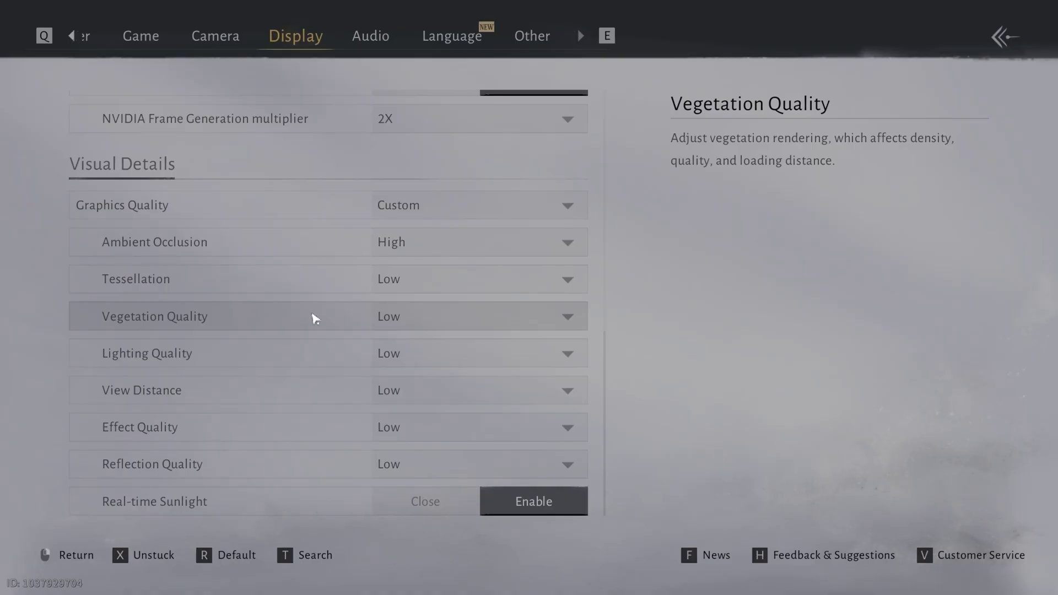
{"action": "left_click", "coordinate": [528, 318]}
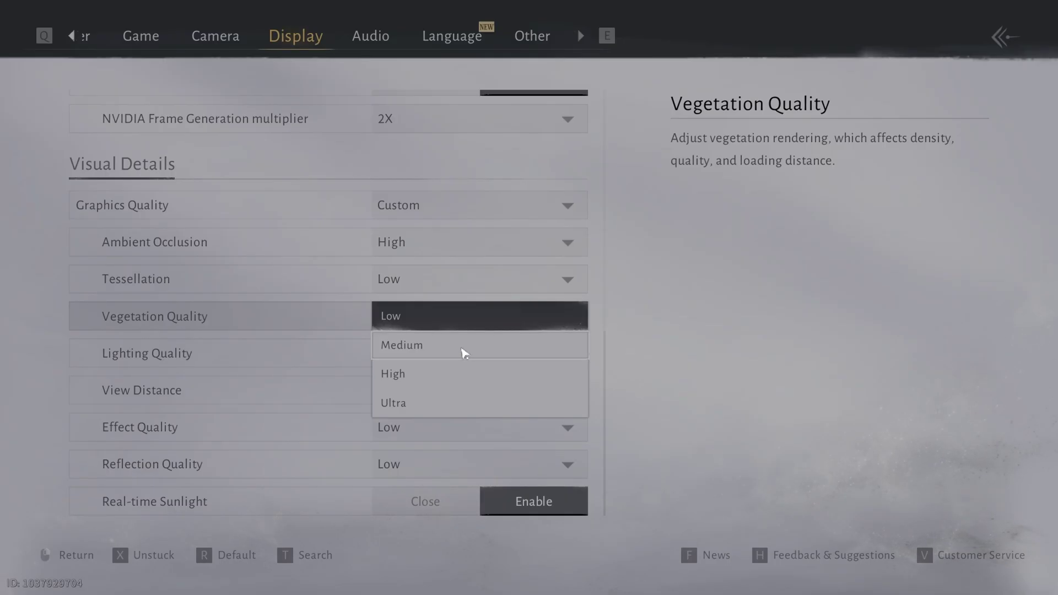
{"action": "left_click", "coordinate": [463, 347]}
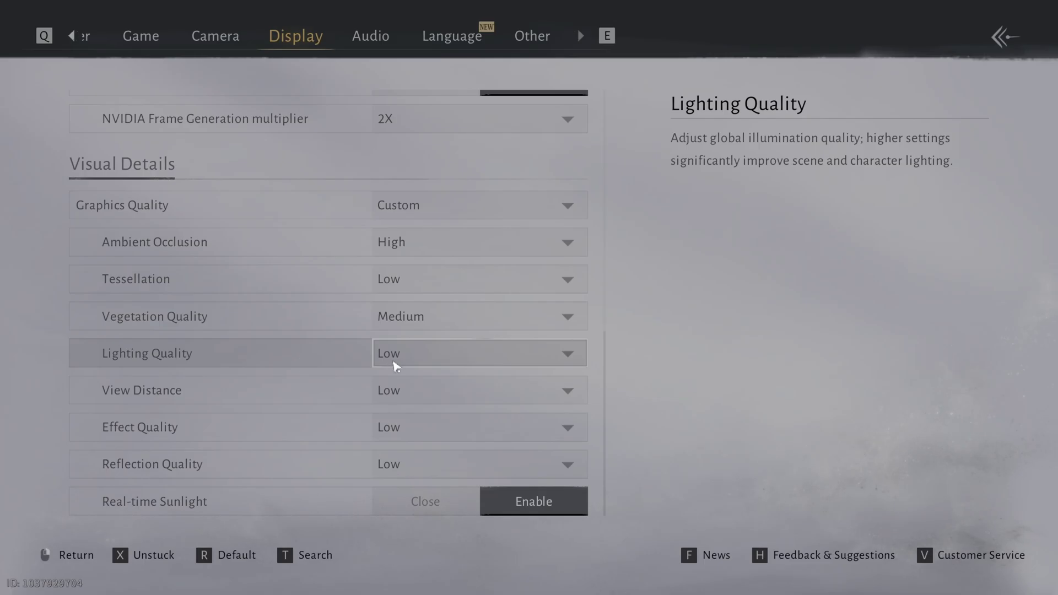
Set both Lighting Quality and View Distance to Medium.
{"action": "left_click", "coordinate": [394, 363]}
{"action": "left_click", "coordinate": [389, 380]}
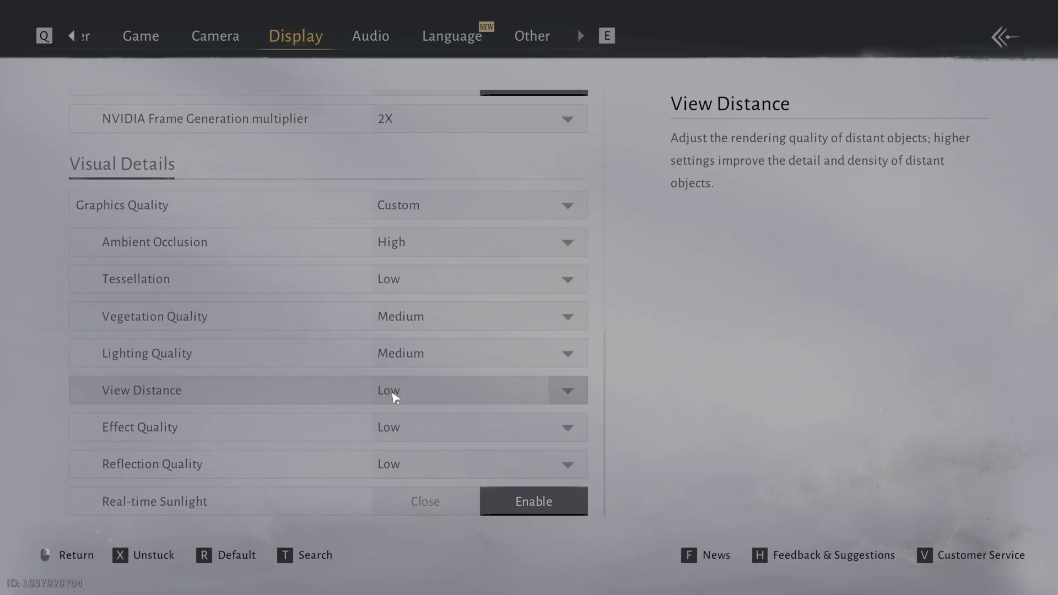
{"action": "left_click", "coordinate": [395, 396]}
{"action": "left_click", "coordinate": [408, 422]}
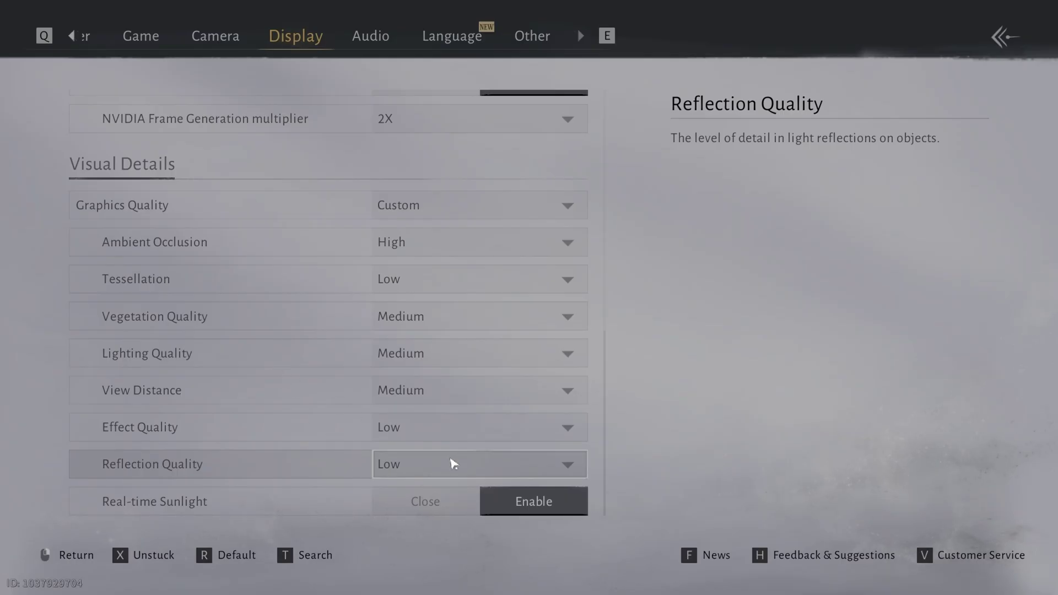
Set Reflection Quality to Medium and turn off Real-time Sunlight.
{"action": "left_click", "coordinate": [452, 464]}
{"action": "left_click", "coordinate": [433, 494]}
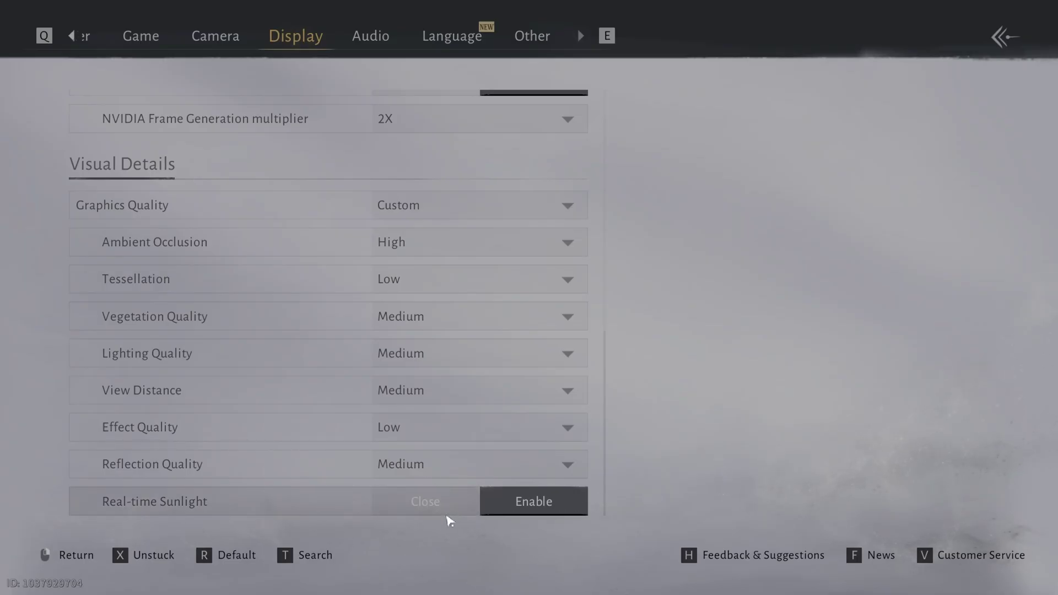
{"action": "left_click", "coordinate": [449, 512]}
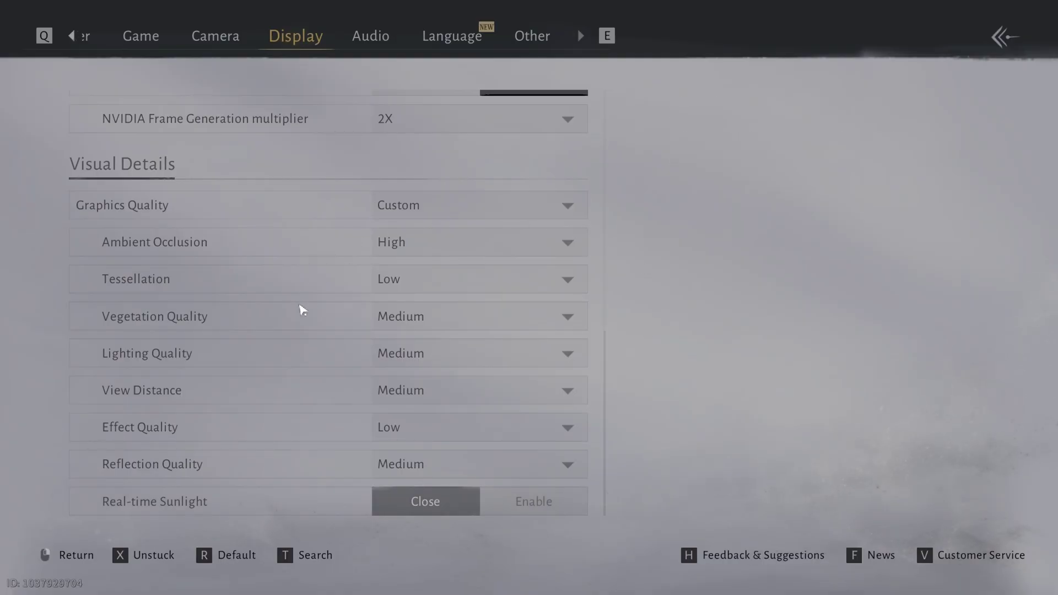
Check the video memory usage shown for Select Monitor, and switch to Task Manager to view hardware performance.
{"action": "scroll", "coordinate": [452, 340], "scroll_direction": "up", "scroll_amount": 5}
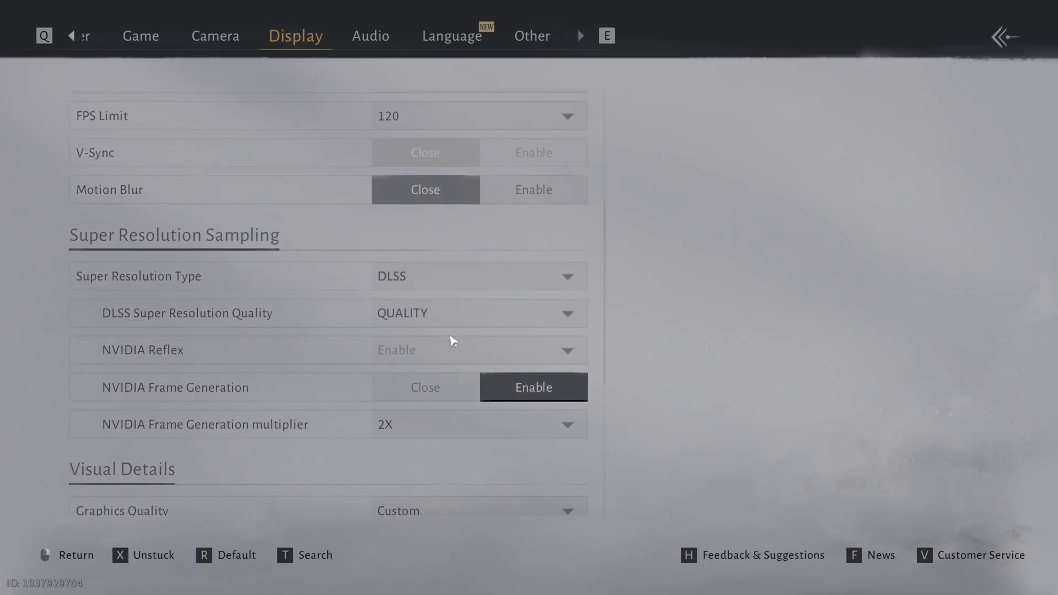
{"action": "scroll", "coordinate": [451, 339], "scroll_direction": "up", "scroll_amount": 4}
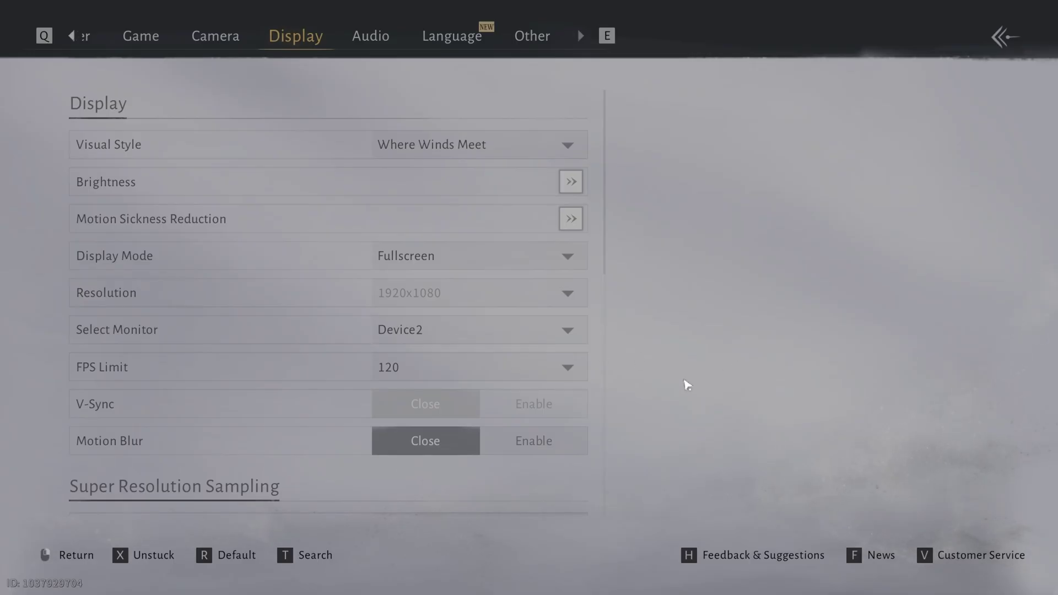
{"action": "mouse_move", "coordinate": [277, 336]}
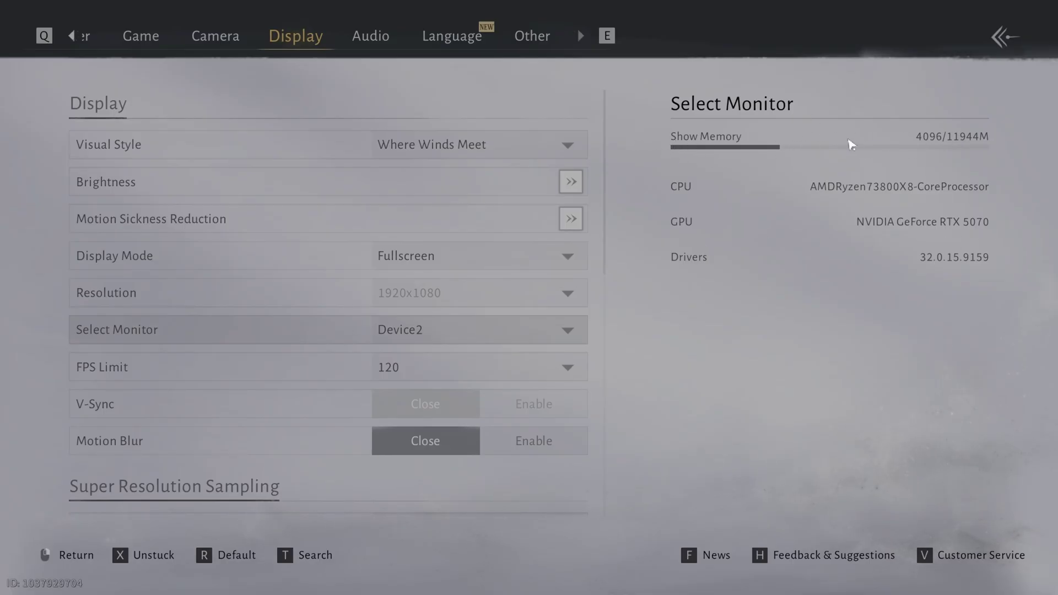
{"action": "right_click", "coordinate": [852, 144]}
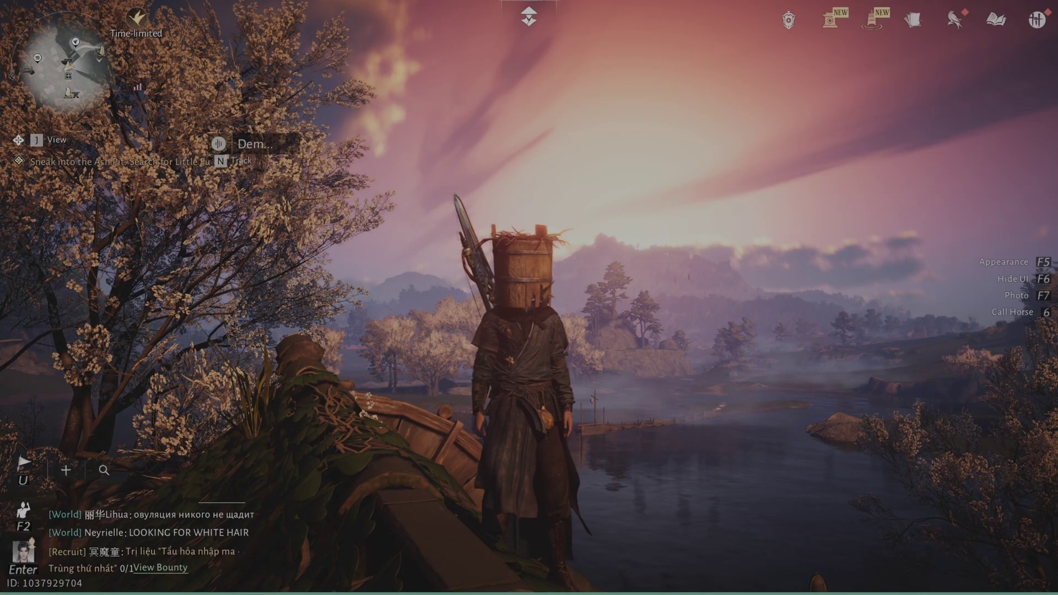
{"action": "key", "text": "ctrl+shift+Escape"}
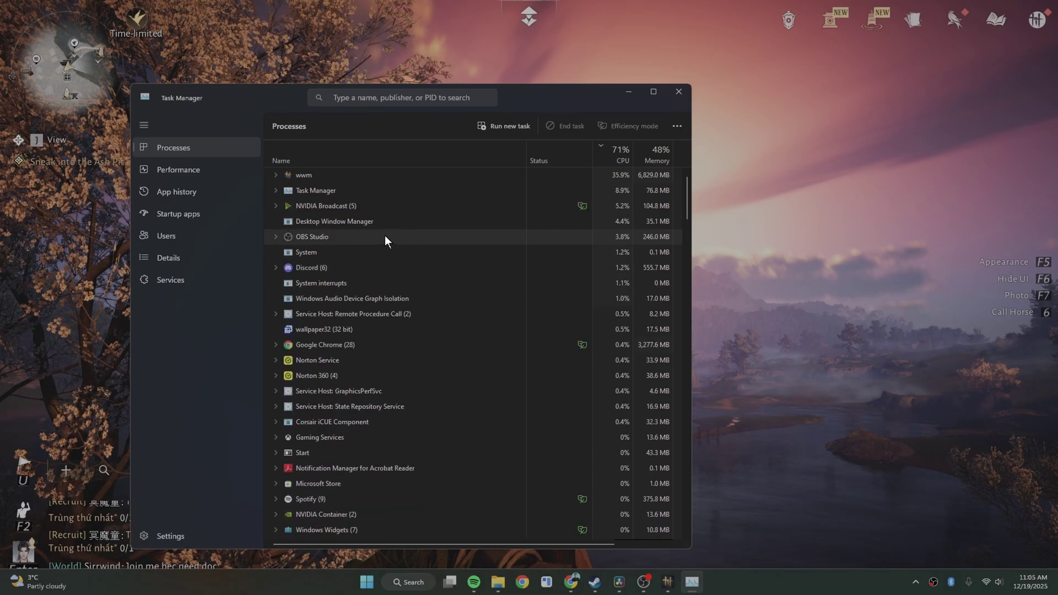
{"action": "left_click", "coordinate": [212, 175]}
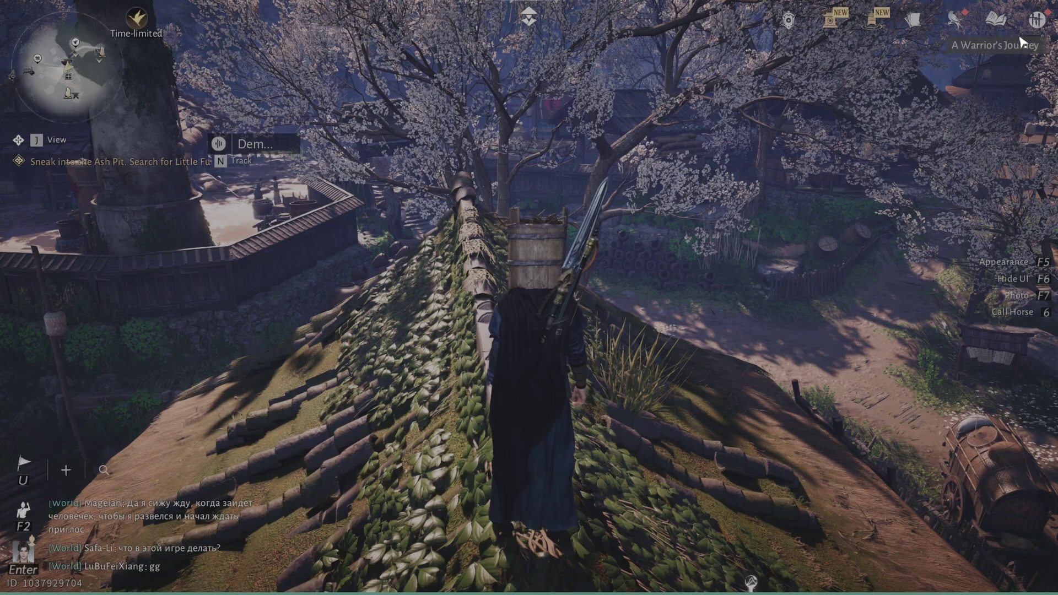
Reopen the game's display settings and set Lighting Quality to High.
{"action": "key", "text": "Escape"}
{"action": "left_click", "coordinate": [1032, 326]}
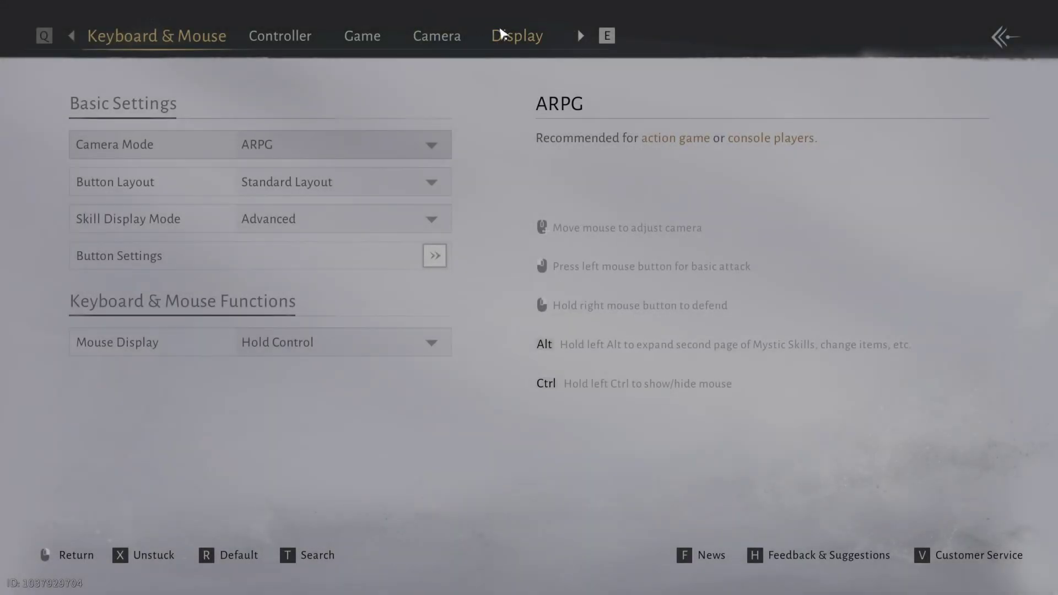
{"action": "left_click", "coordinate": [501, 35]}
{"action": "scroll", "coordinate": [574, 361], "scroll_direction": "down", "scroll_amount": 10}
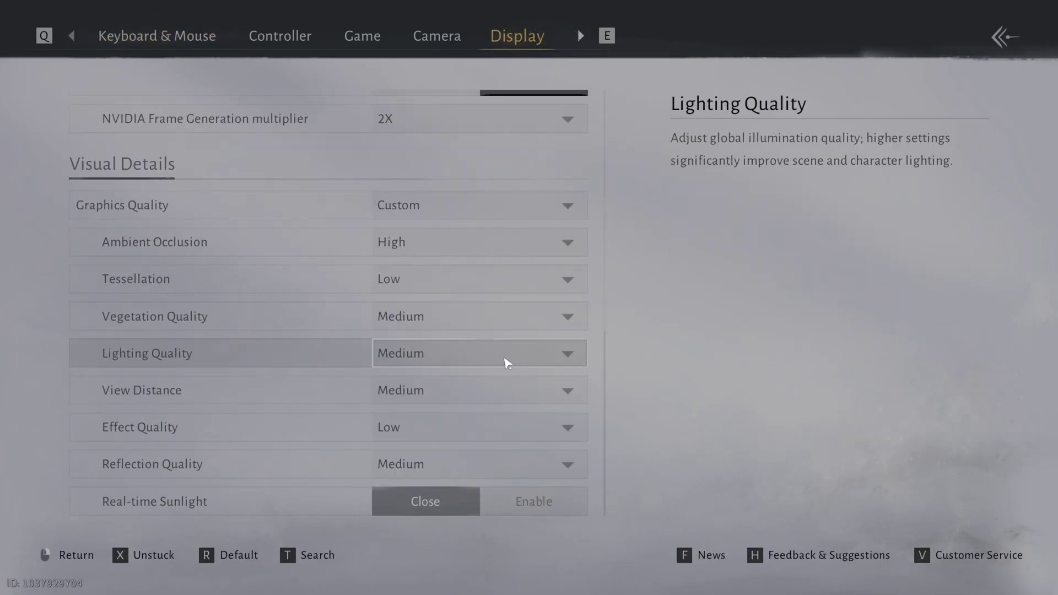
{"action": "left_click", "coordinate": [507, 364]}
{"action": "left_click", "coordinate": [489, 378]}
Set Reflection Quality to Ultra and turn on Real-time Sunlight.
{"action": "scroll", "coordinate": [440, 467], "scroll_direction": "down", "scroll_amount": 2}
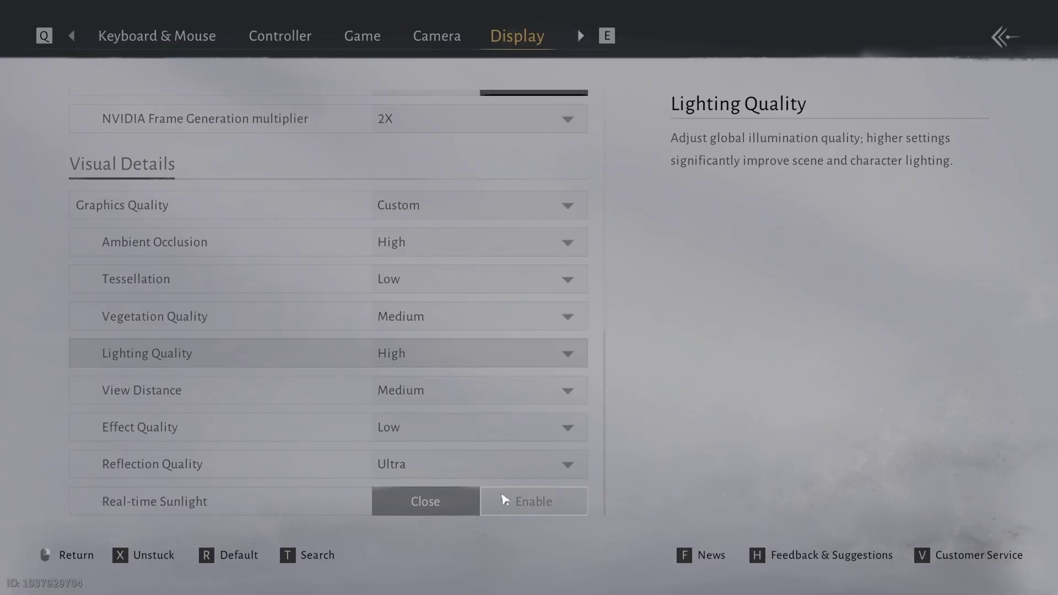
{"action": "left_click", "coordinate": [530, 506]}
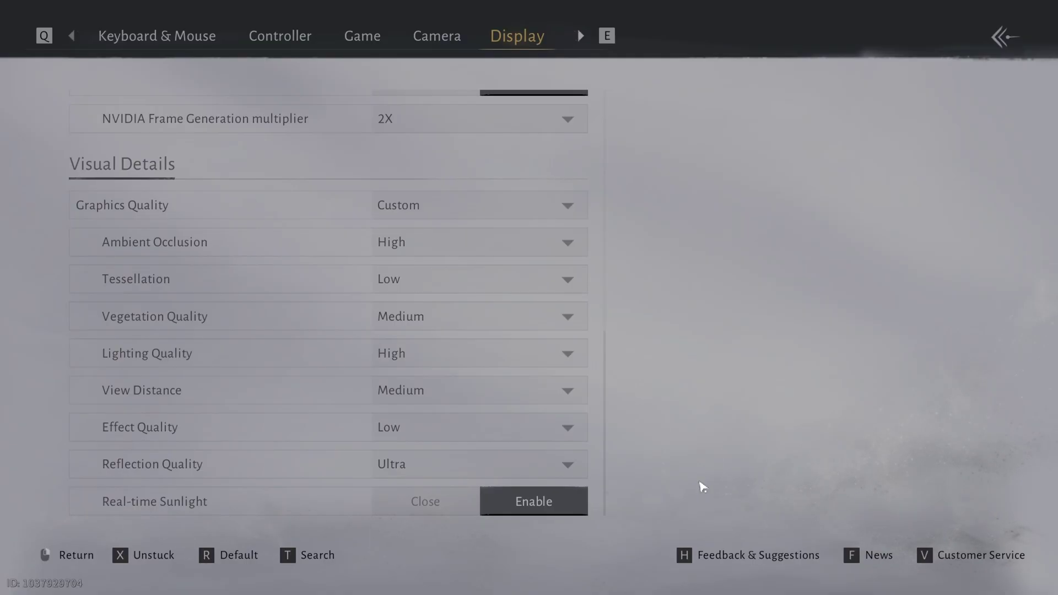
Switch to Task Manager, check the GPU's performance and memory usage, and return to the game.
{"action": "key", "text": "ctrl+shift+Escape"}
{"action": "left_click_drag", "start_coordinate": [827, 110], "coordinate": [748, 91]}
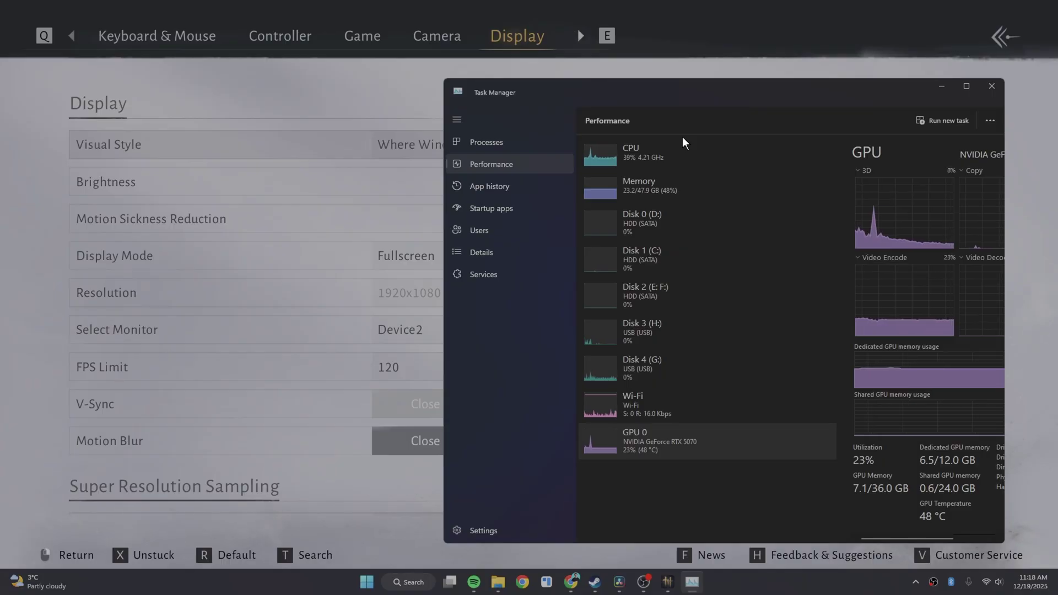
{"action": "left_click", "coordinate": [335, 303]}
Review the super resolution and visual detail settings, and return to gameplay.
{"action": "scroll", "coordinate": [337, 304], "scroll_direction": "down", "scroll_amount": 8}
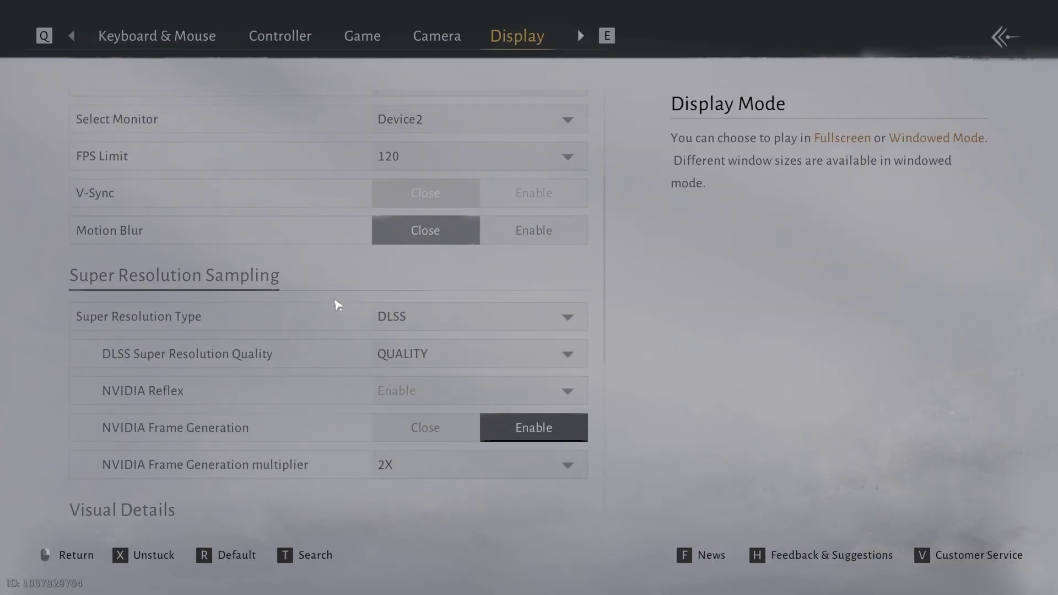
{"action": "scroll", "coordinate": [337, 306], "scroll_direction": "down", "scroll_amount": 1}
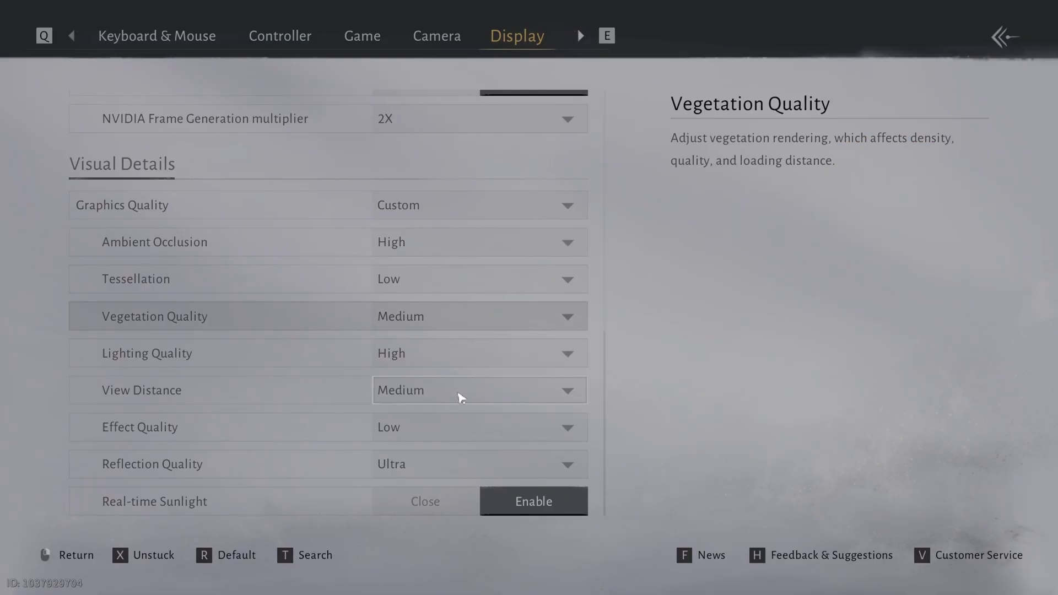
{"action": "key", "text": "Escape"}
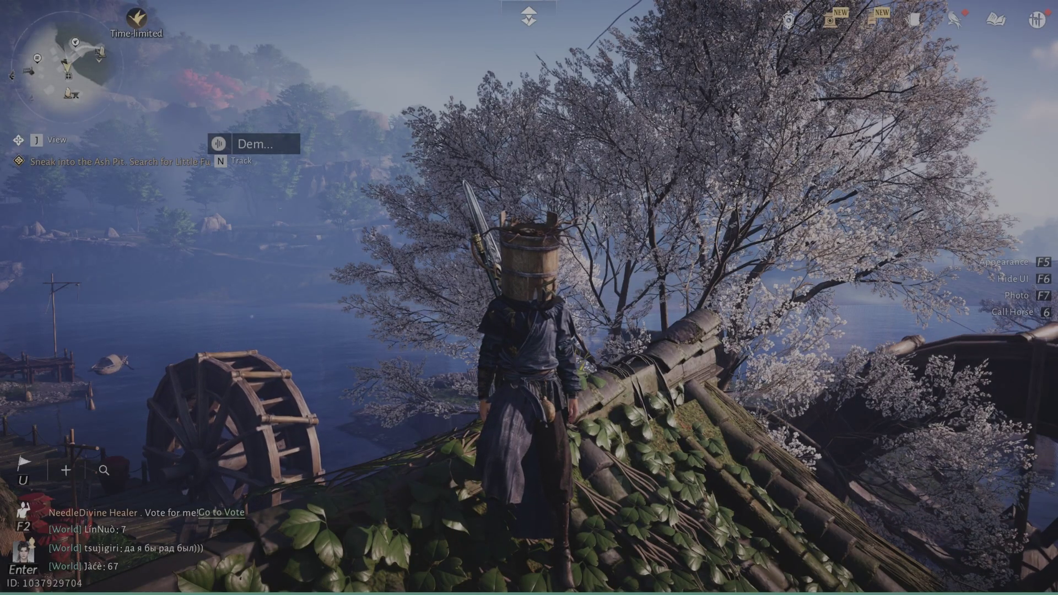